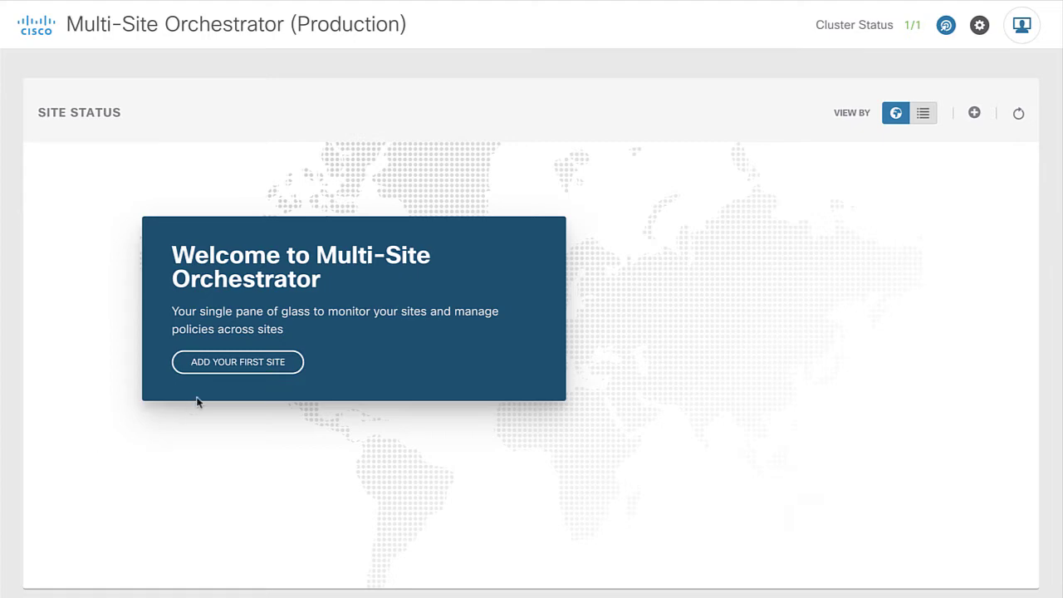
Add the AMS site with APIC site ID 1 and the BCN site with APIC site ID 2, pinning each location on the map
{"action": "left_click", "coordinate": [224, 372]}
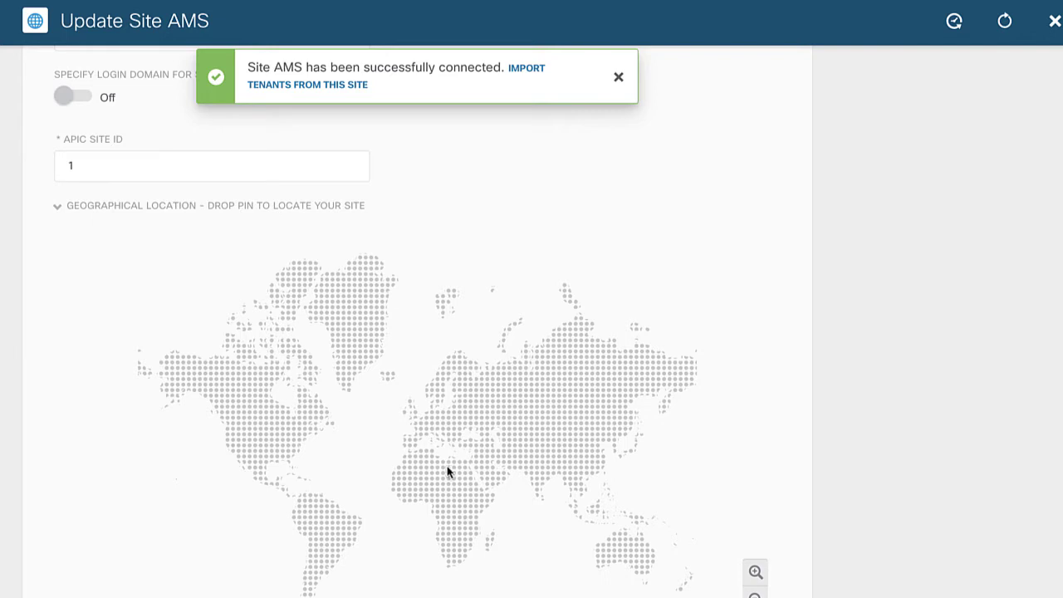
{"action": "scroll", "coordinate": [419, 432], "scroll_direction": "up", "scroll_amount": 3}
{"action": "scroll", "coordinate": [418, 433], "scroll_direction": "up", "scroll_amount": 3}
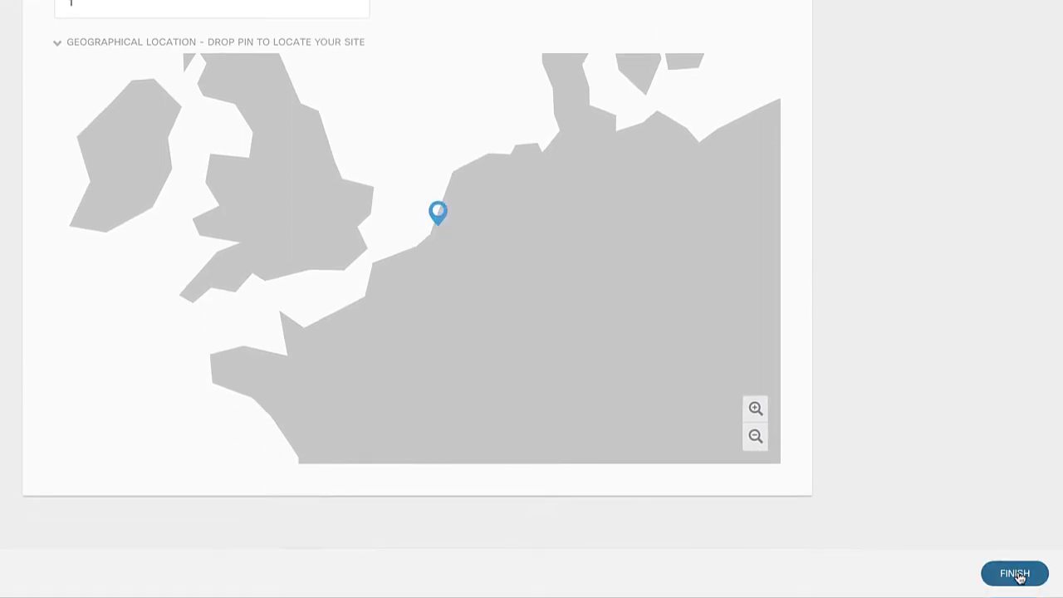
{"action": "left_click", "coordinate": [1015, 574]}
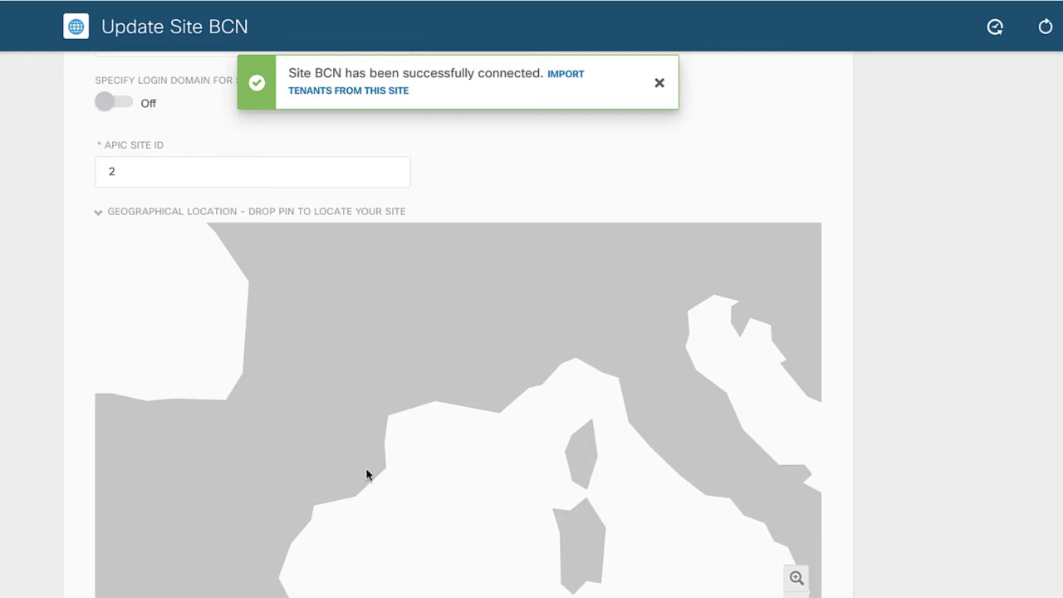
{"action": "left_click", "coordinate": [372, 475]}
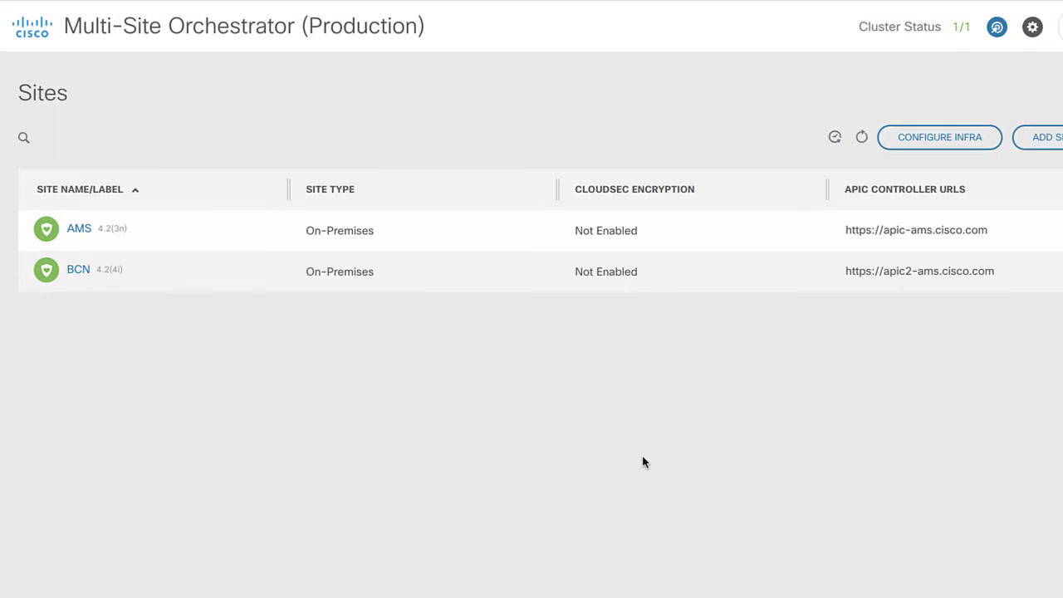
Open the fabric connectivity infra configuration and review the settings of the AMS site, its pod-1 and spine-1
{"action": "left_click", "coordinate": [932, 138]}
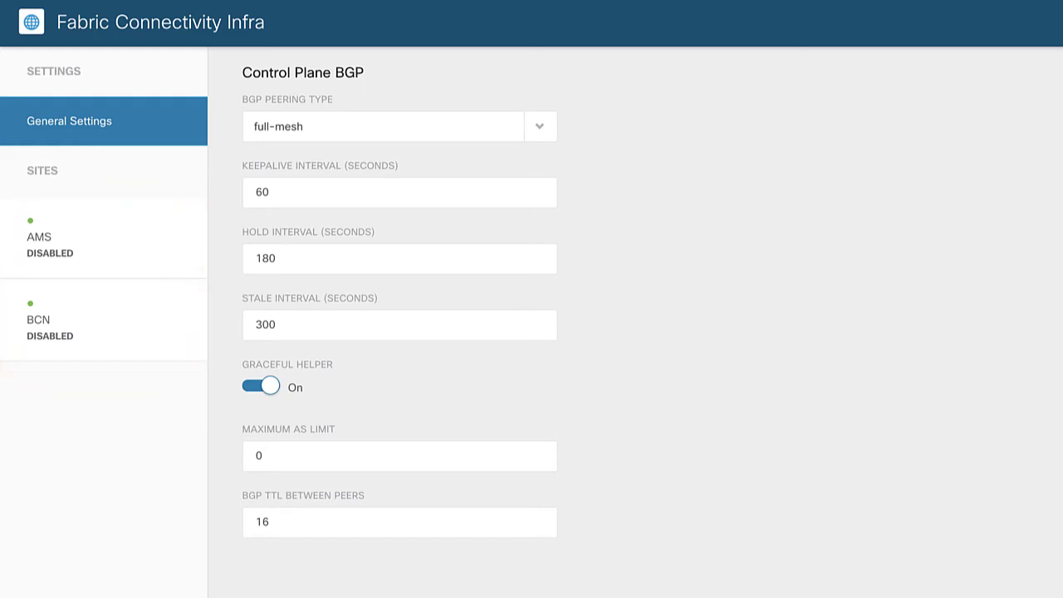
{"action": "left_click", "coordinate": [126, 239]}
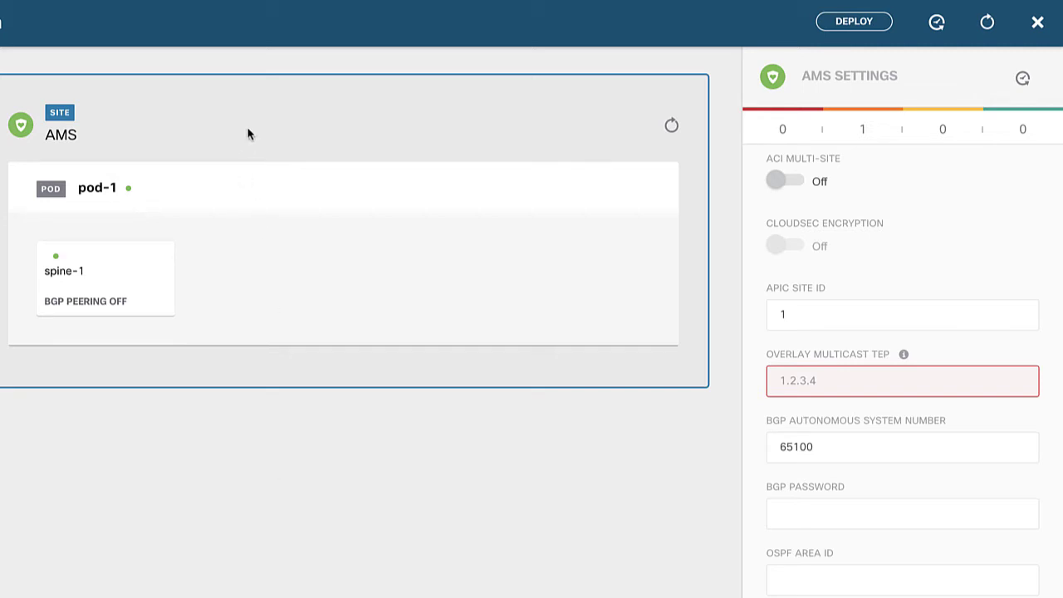
{"action": "left_click", "coordinate": [257, 187]}
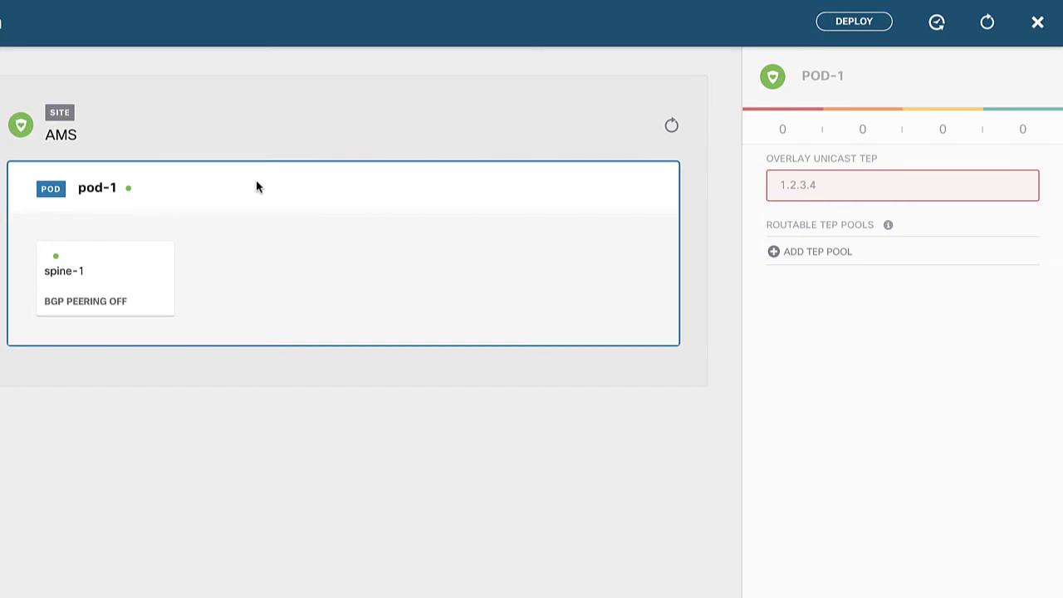
{"action": "left_click", "coordinate": [117, 284]}
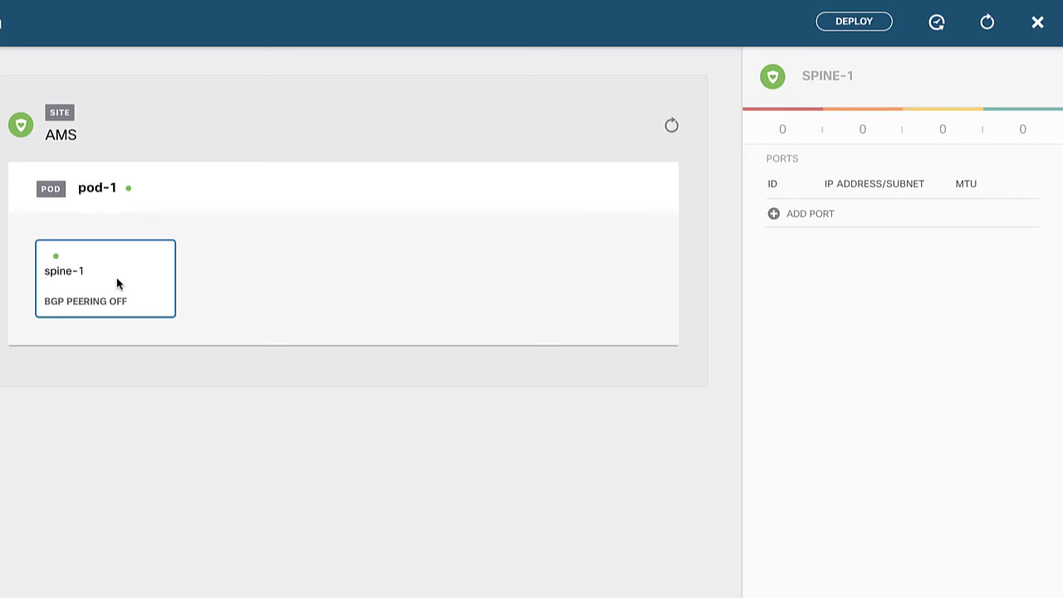
Enable ACI Multi-Site for AMS with overlay multicast TEP 11.11.11.25, OSPF area ID 0 and OSPF area type regular
{"action": "left_click", "coordinate": [219, 116]}
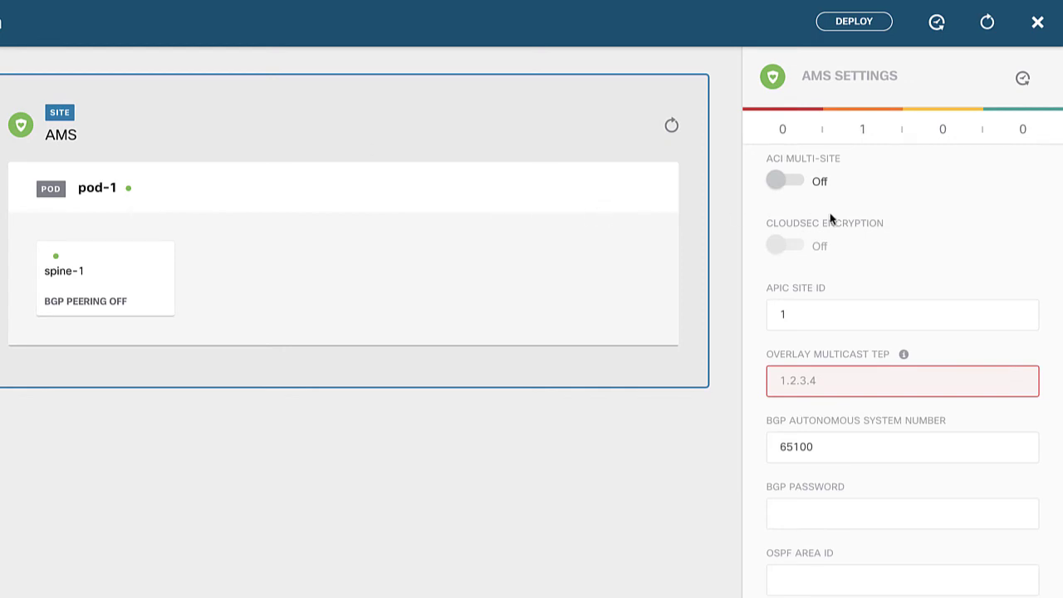
{"action": "left_click", "coordinate": [794, 183]}
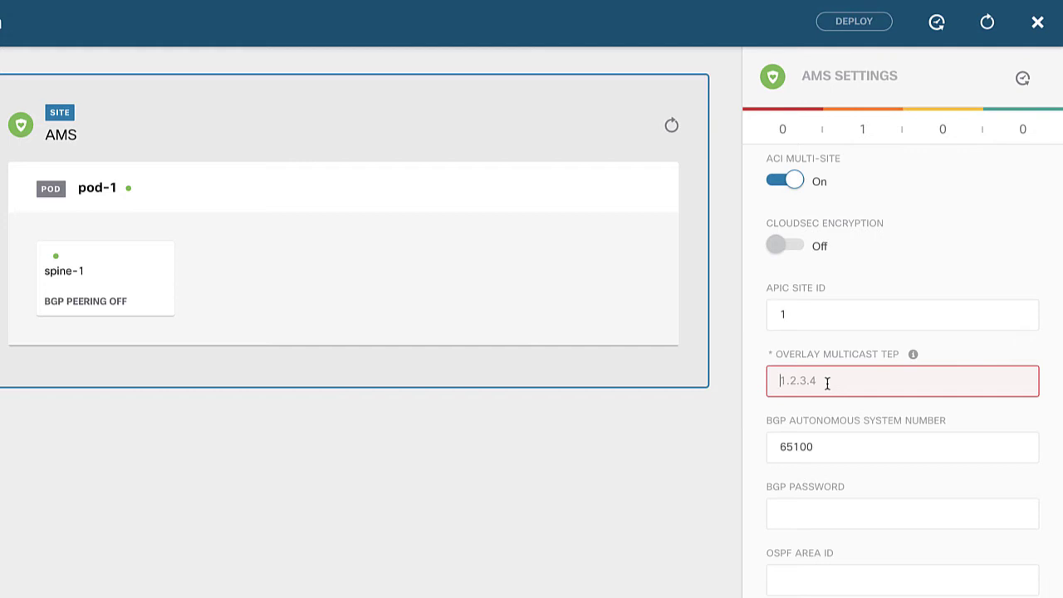
{"action": "type", "text": "11.11.11.25"}
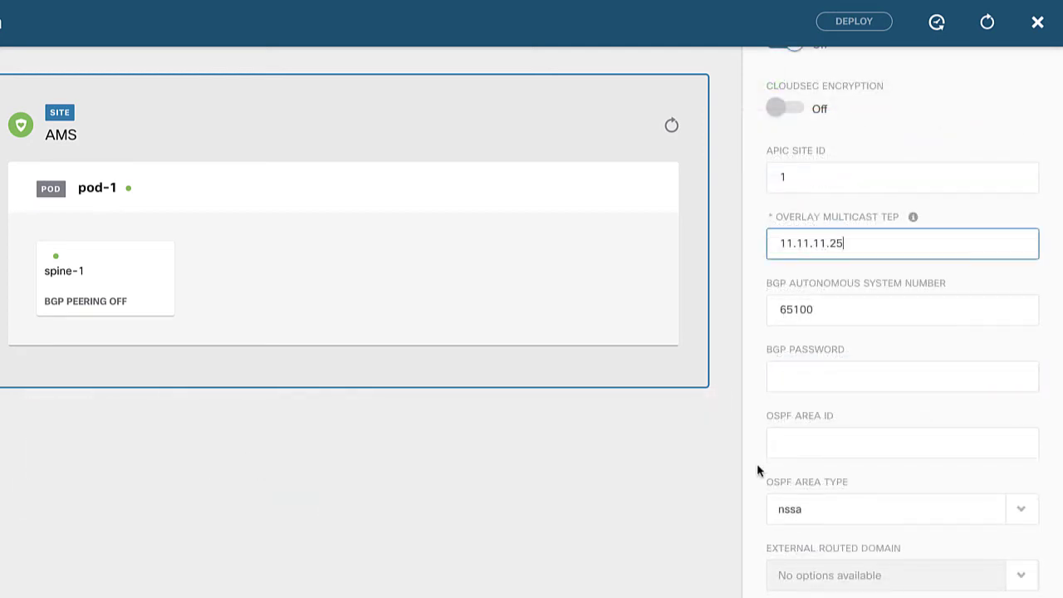
{"action": "left_click", "coordinate": [814, 449]}
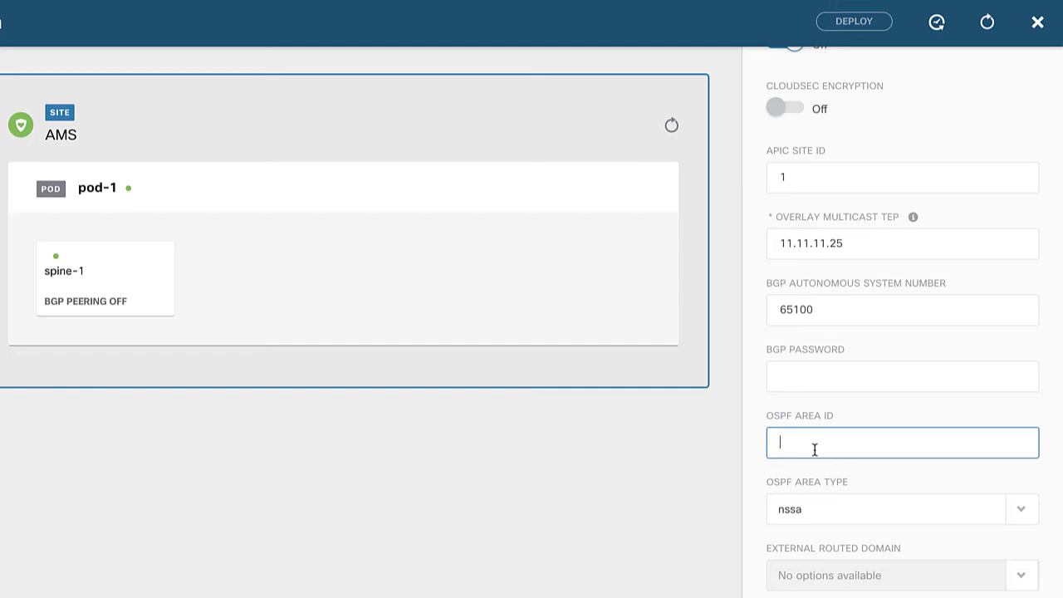
{"action": "type", "text": "0"}
{"action": "left_click", "coordinate": [867, 513]}
{"action": "left_click", "coordinate": [827, 568]}
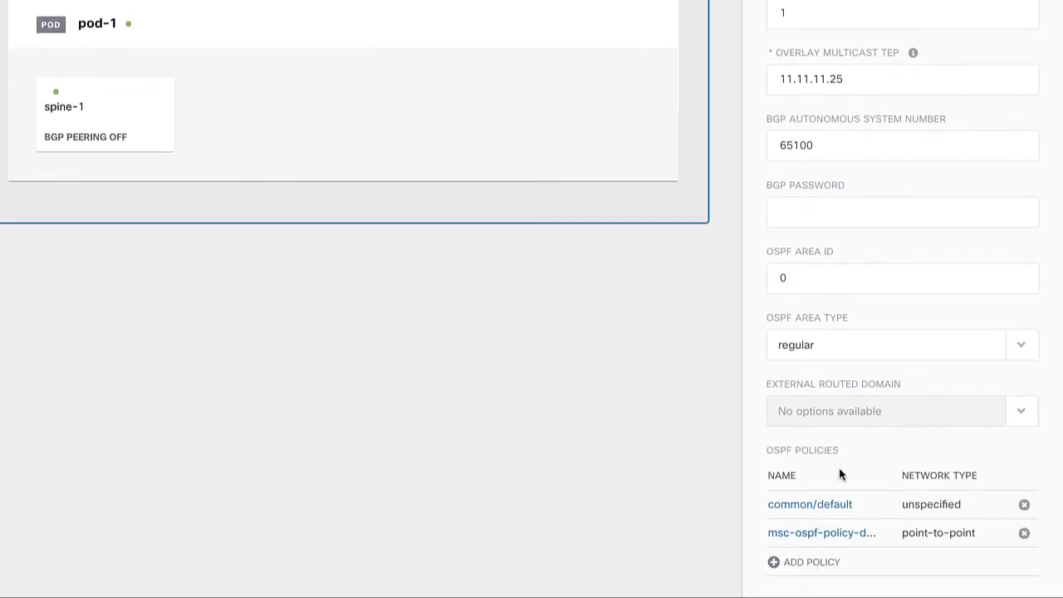
Add the bfd and mtu-ignore interface controls to the msc-ospf-policy-default OSPF policy and save it
{"action": "left_click", "coordinate": [819, 536]}
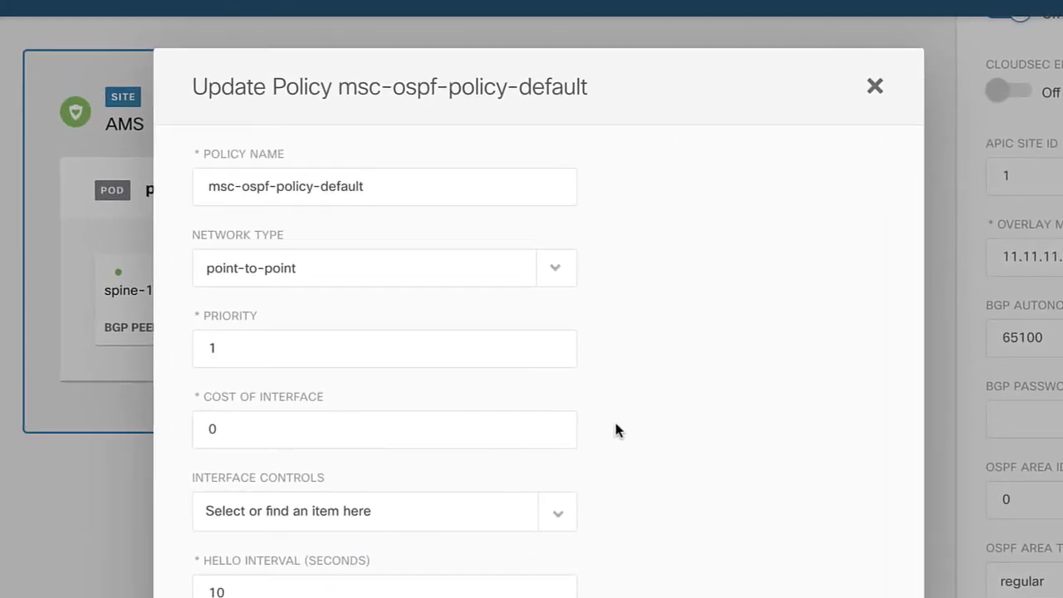
{"action": "scroll", "coordinate": [616, 429], "scroll_direction": "down", "scroll_amount": 3}
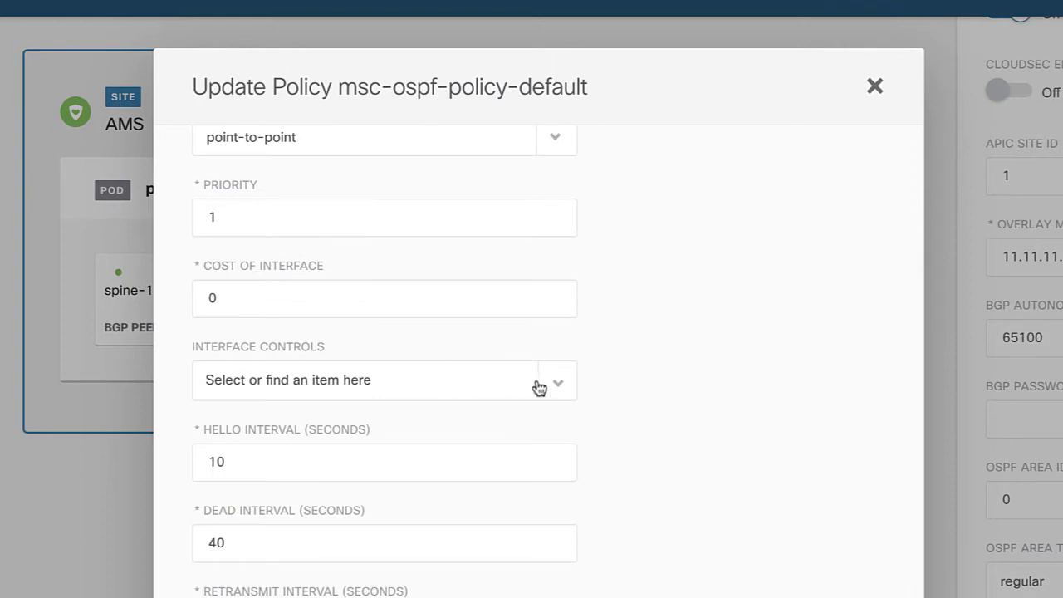
{"action": "left_click", "coordinate": [562, 399]}
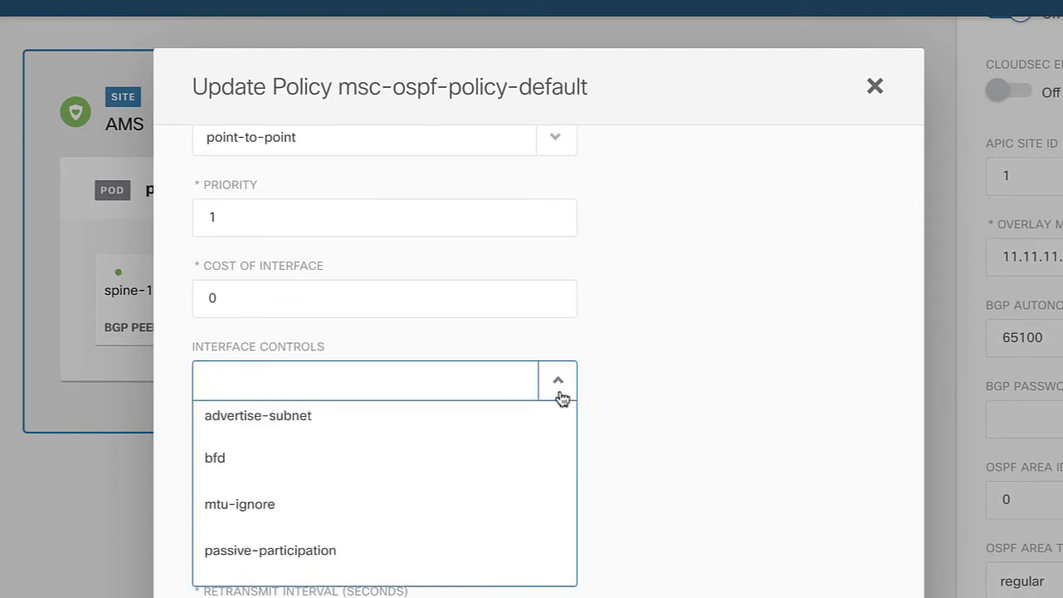
{"action": "left_click", "coordinate": [224, 461]}
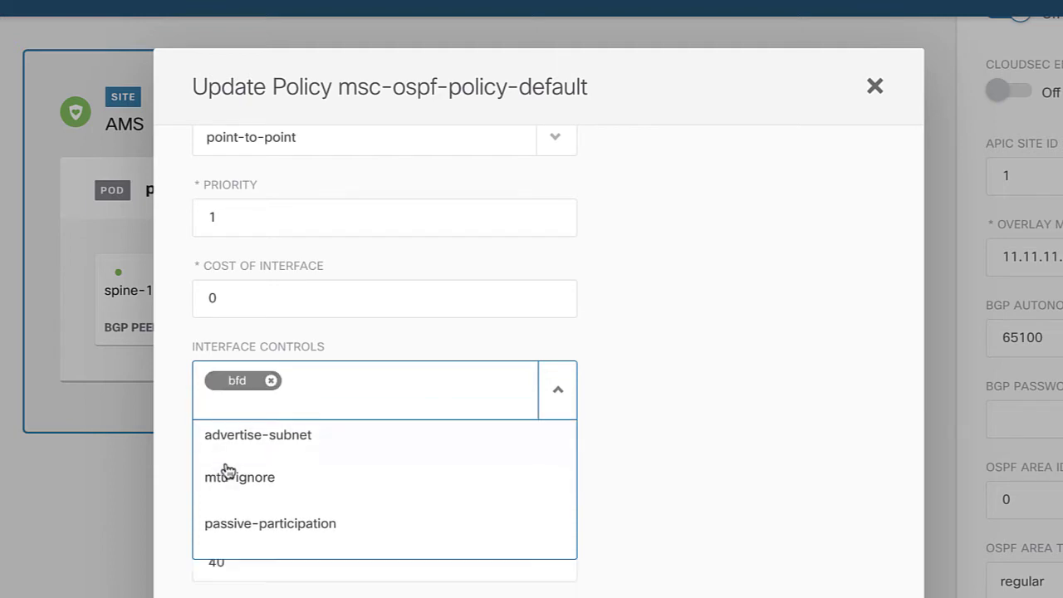
{"action": "left_click", "coordinate": [256, 488]}
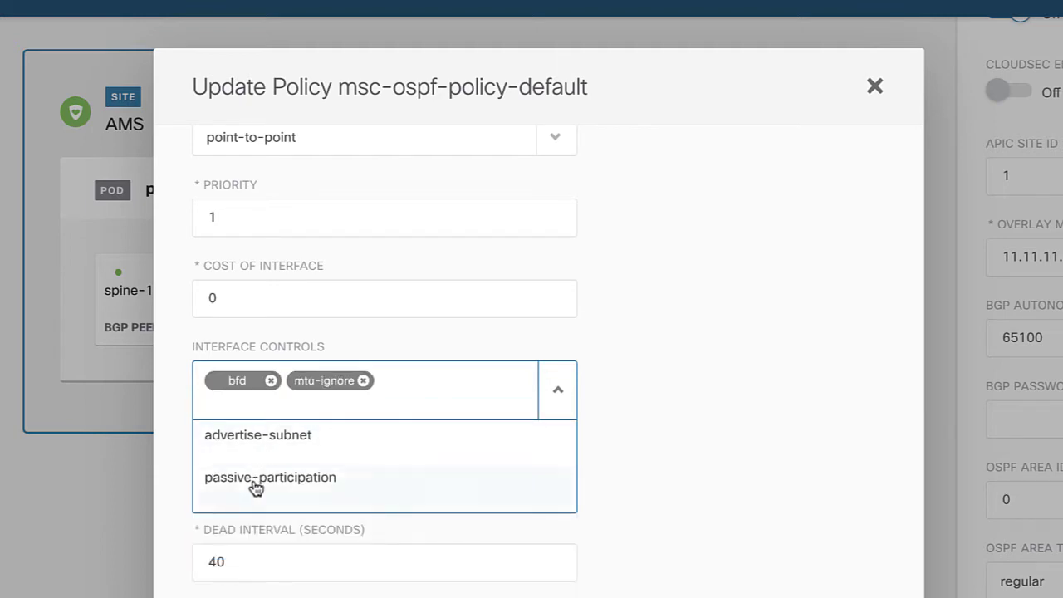
{"action": "scroll", "coordinate": [380, 573], "scroll_direction": "down", "scroll_amount": 5}
{"action": "left_click", "coordinate": [242, 579]}
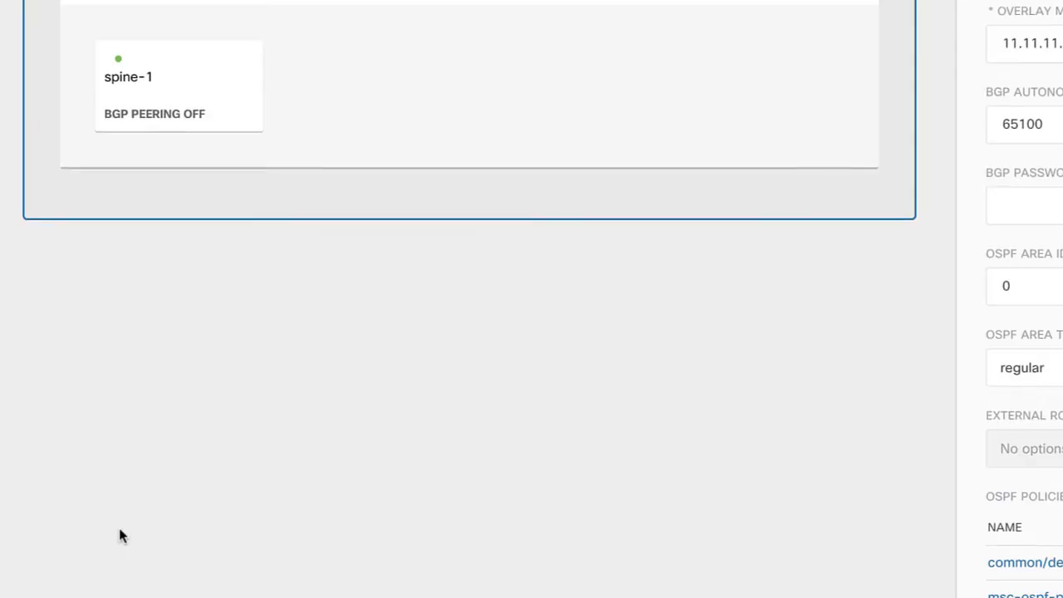
{"action": "scroll", "coordinate": [130, 539], "scroll_direction": "up", "scroll_amount": 5}
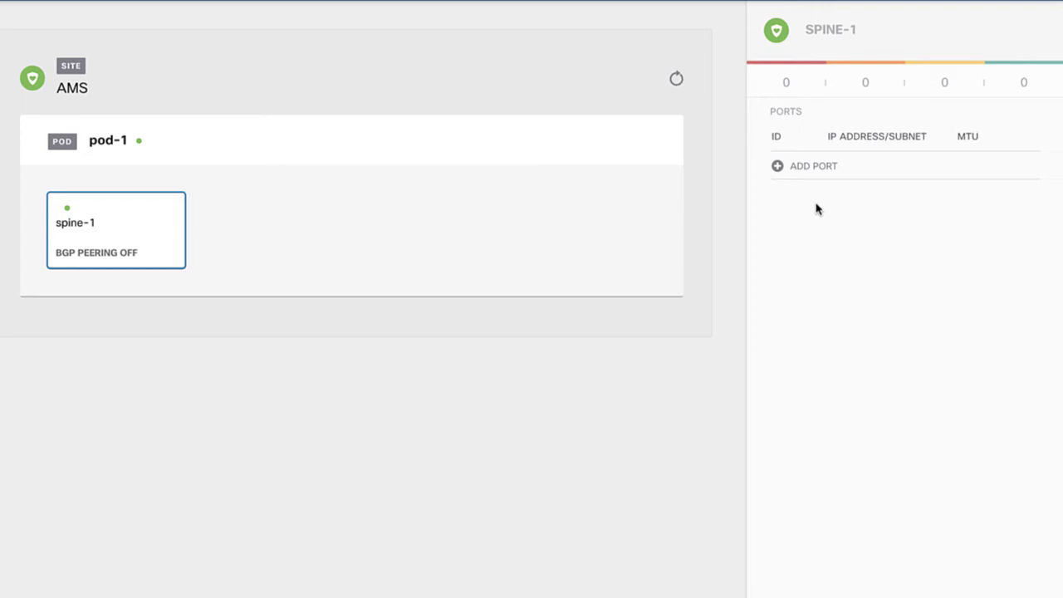
Add port 1/20 to AMS spine-1 with IP 202.1.1.1/30, inherit MTU and msc-ospf-policy-default, and enable BGP peering with a router ID
{"action": "left_click", "coordinate": [781, 169]}
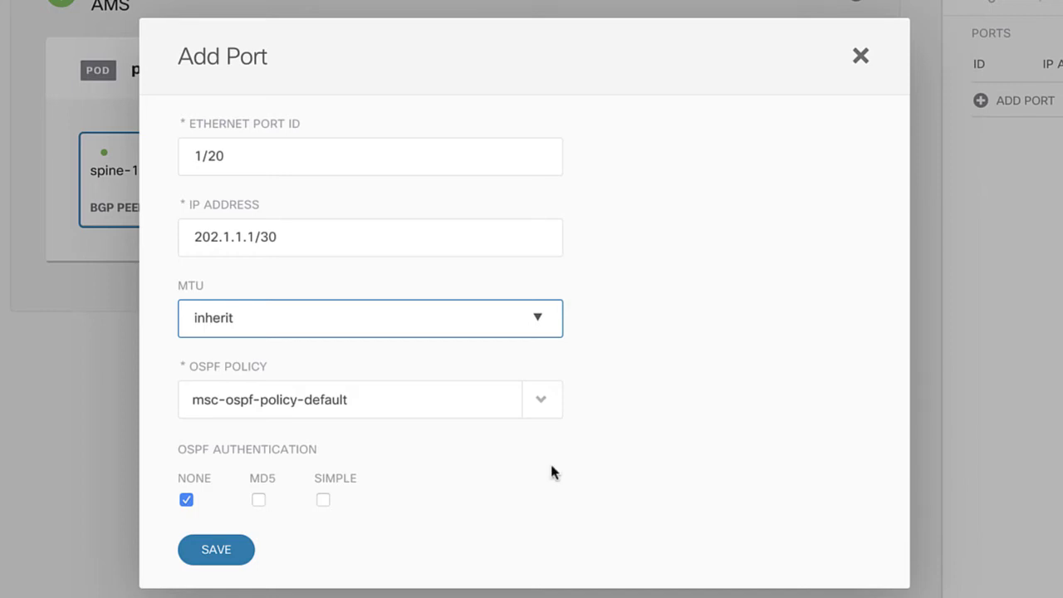
{"action": "left_click", "coordinate": [209, 550]}
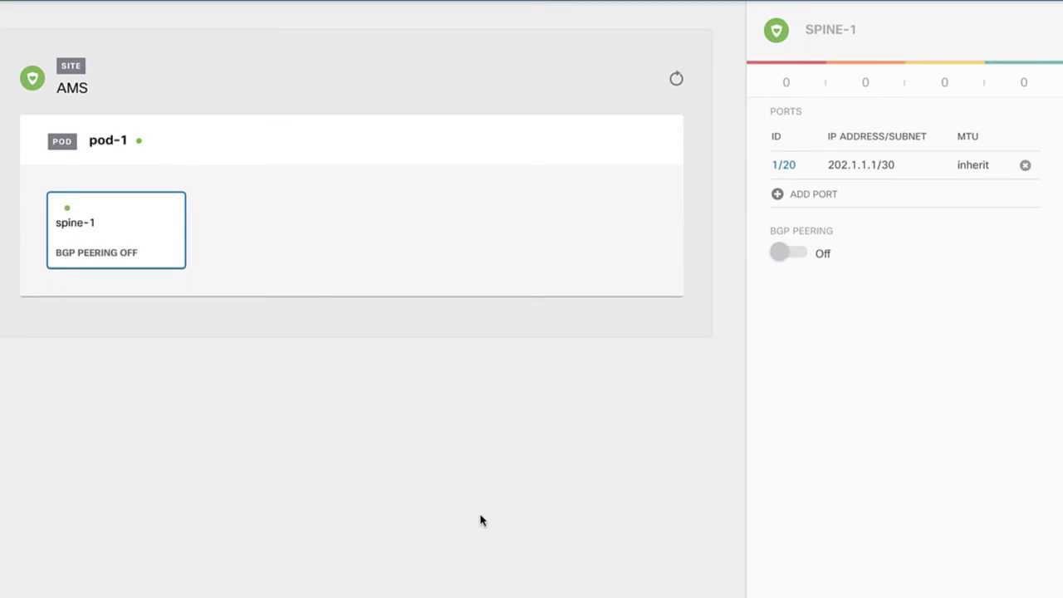
{"action": "left_click", "coordinate": [796, 257]}
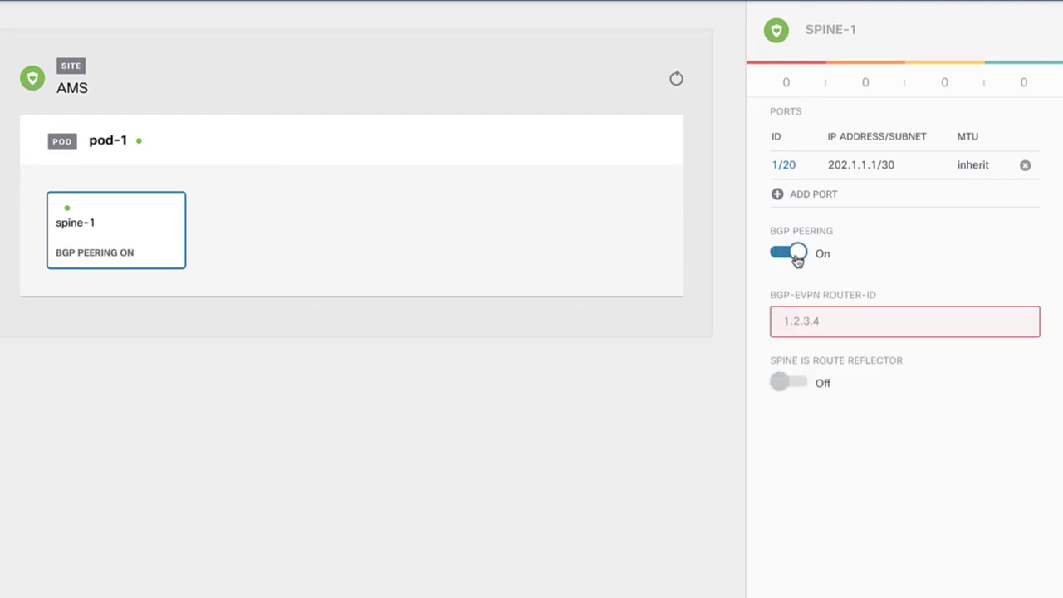
{"action": "left_click", "coordinate": [809, 318]}
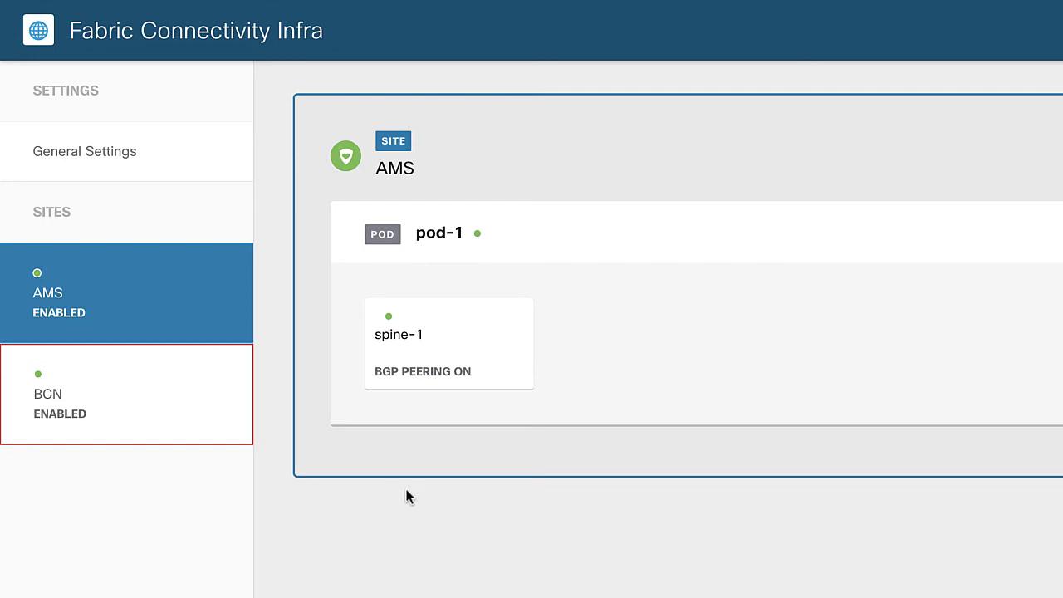
Configure the BCN site with ACI Multi-Site on and overlay multicast TEP 33.33.33.25, and set pod-1's overlay unicast TEP to 33.33.33.20
{"action": "left_click", "coordinate": [157, 395]}
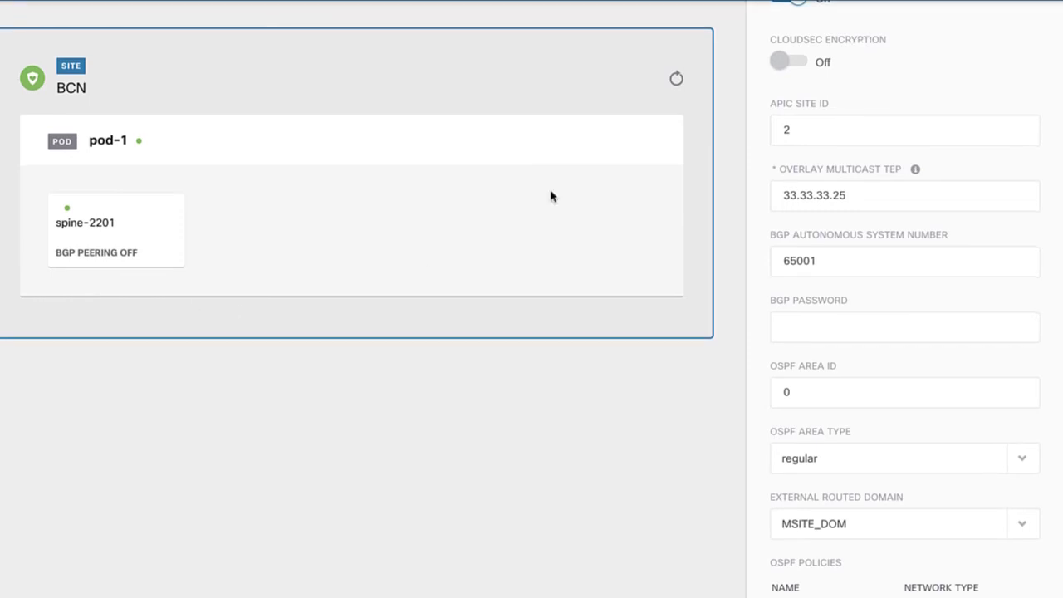
{"action": "scroll", "coordinate": [821, 247], "scroll_direction": "up", "scroll_amount": 2}
{"action": "left_click", "coordinate": [801, 140]}
{"action": "scroll", "coordinate": [909, 258], "scroll_direction": "down", "scroll_amount": 1}
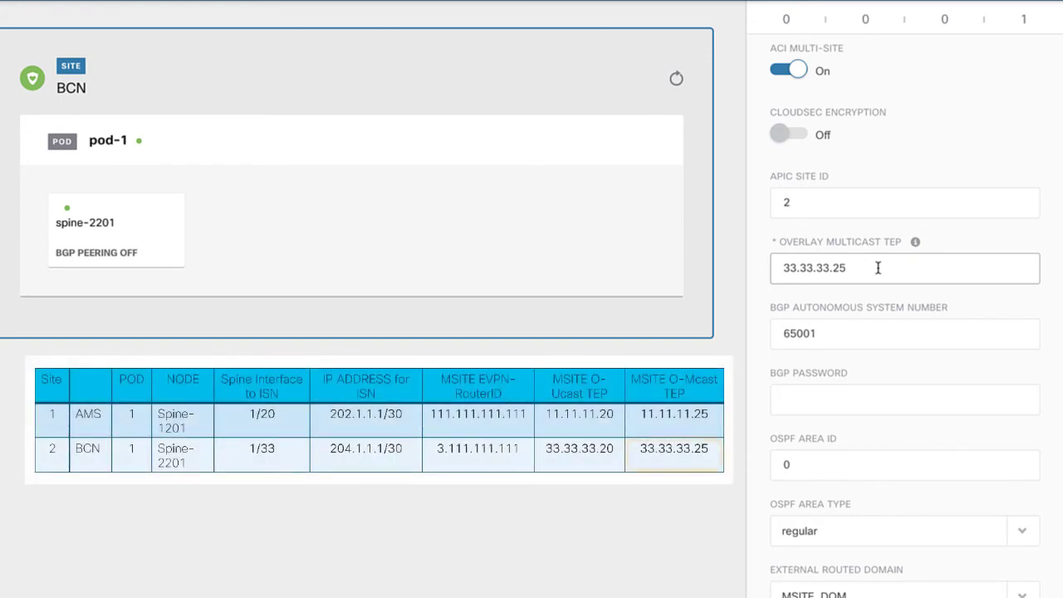
{"action": "scroll", "coordinate": [878, 269], "scroll_direction": "down", "scroll_amount": 1}
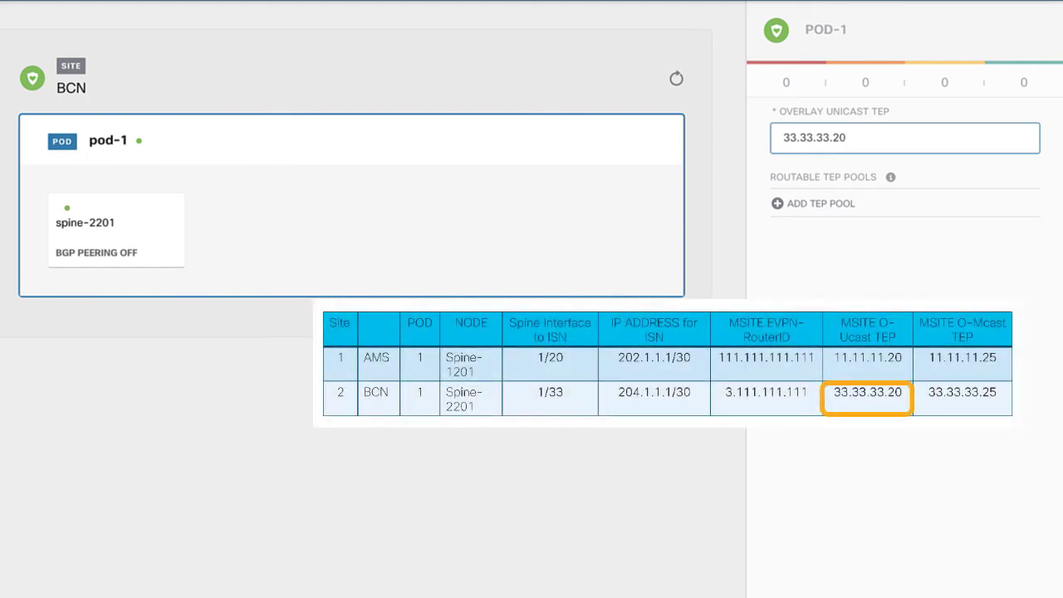
Add port 1/33 to BCN's spine-2201 with IP address 204.1.1.1/30, inherit MTU and OSPF policy msc-ospf-policy-default
{"action": "left_click", "coordinate": [166, 240]}
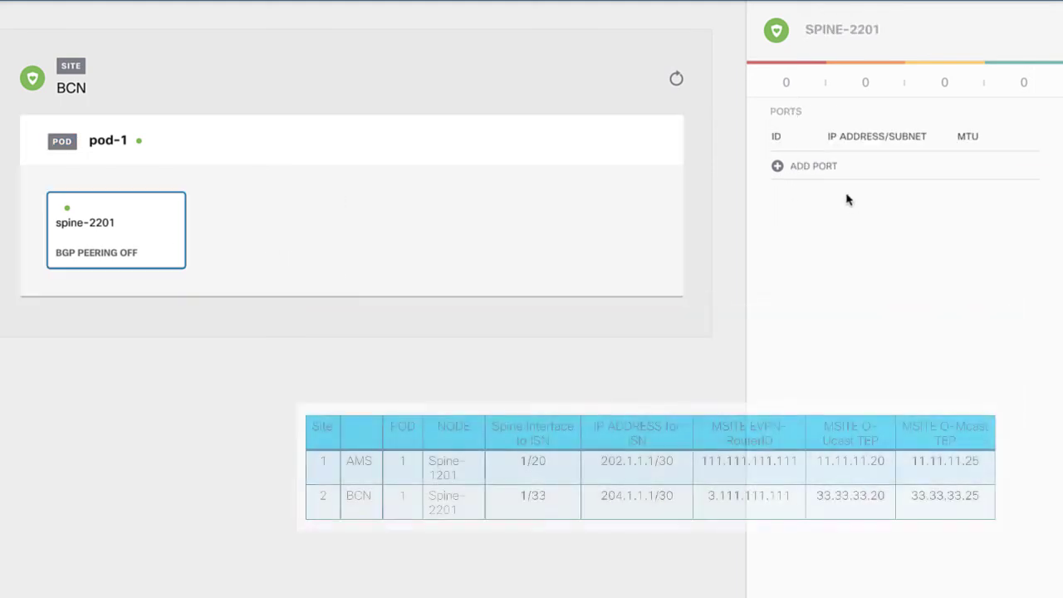
{"action": "left_click", "coordinate": [779, 166]}
{"action": "left_click", "coordinate": [354, 211]}
{"action": "type", "text": "1/33"}
{"action": "left_click", "coordinate": [301, 268]}
{"action": "type", "text": "204.1.1.1/30"}
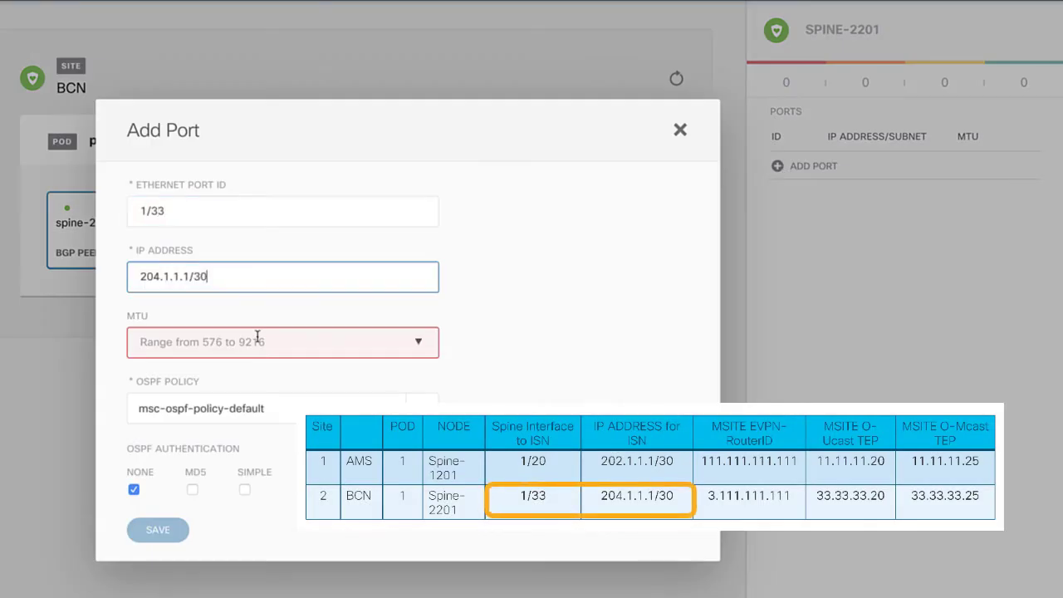
{"action": "left_click", "coordinate": [257, 335]}
{"action": "left_click", "coordinate": [243, 384]}
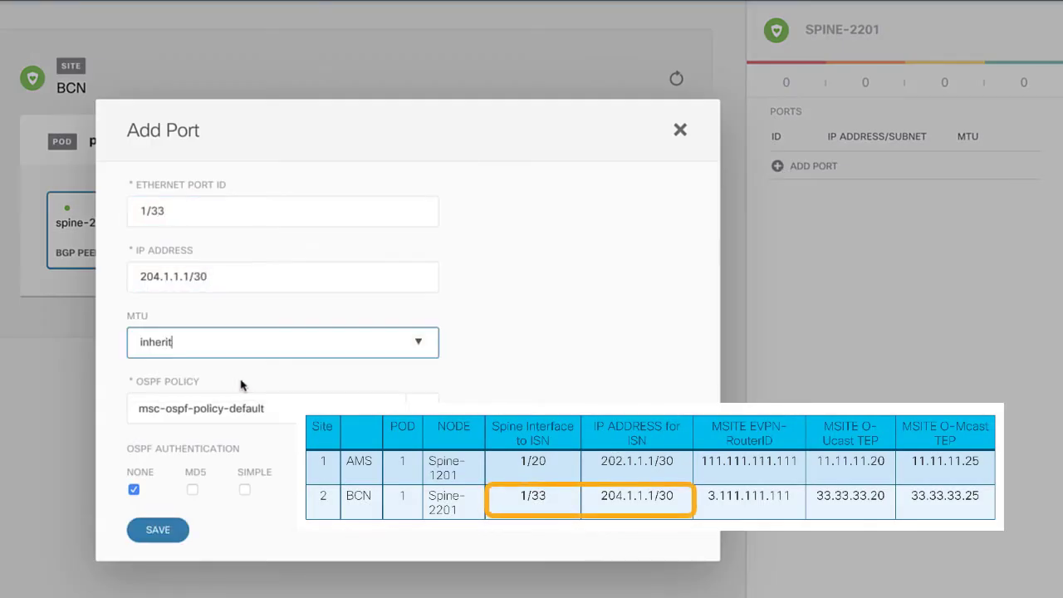
{"action": "left_click", "coordinate": [175, 530]}
Turn on BGP peering for spine-2201 with BGP-EVPN router ID 3.111.111.111 and make the spine a route reflector
{"action": "left_click", "coordinate": [788, 253]}
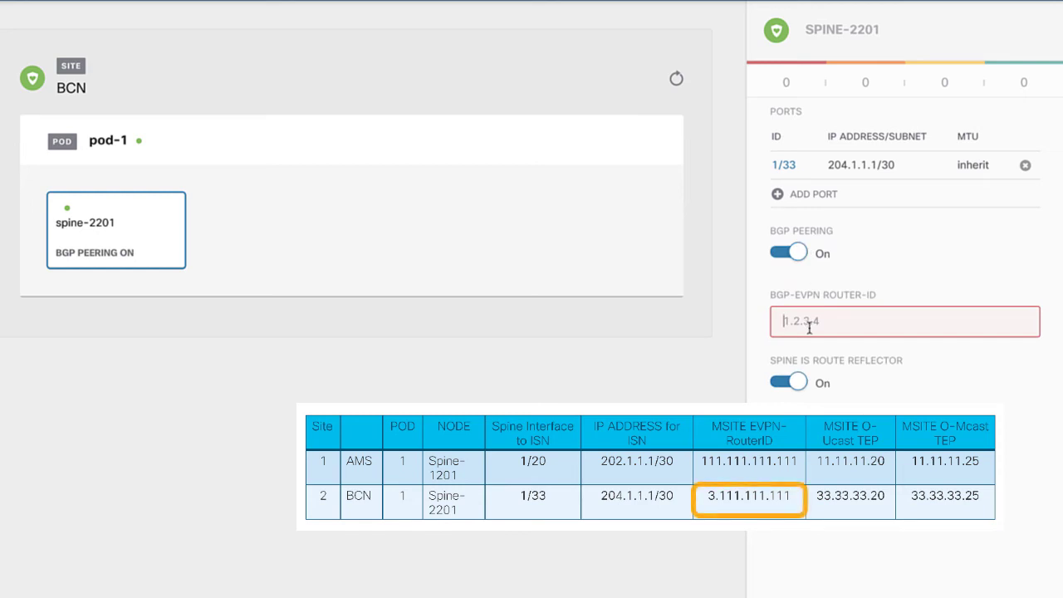
{"action": "left_click", "coordinate": [809, 320]}
{"action": "type", "text": "3.111.111.111"}
{"action": "left_click", "coordinate": [788, 382]}
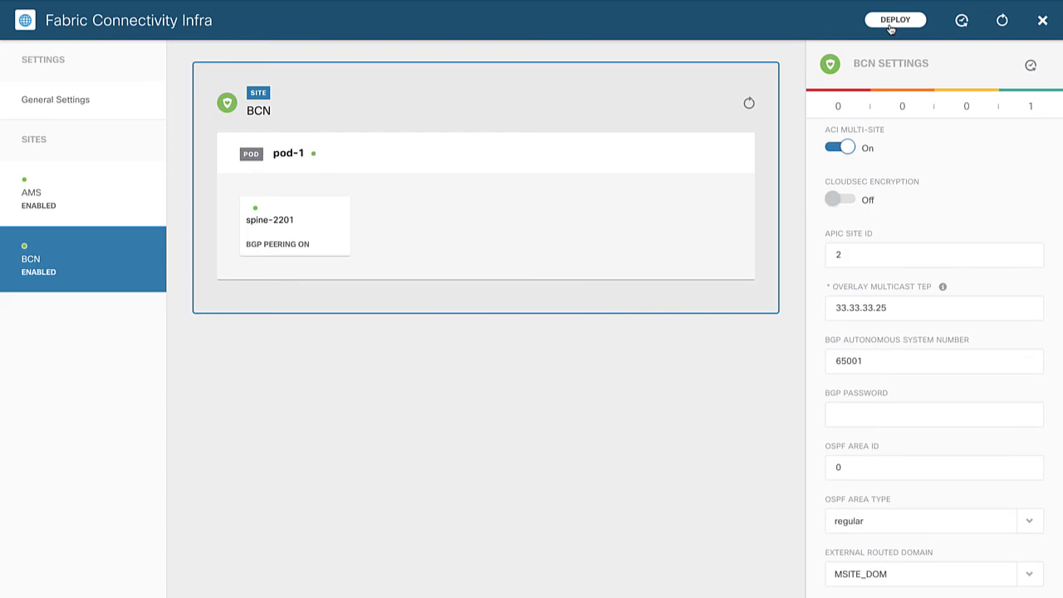
Close the infra configuration and check the BCN site's health and faults on the dashboard map
{"action": "left_click", "coordinate": [1044, 24]}
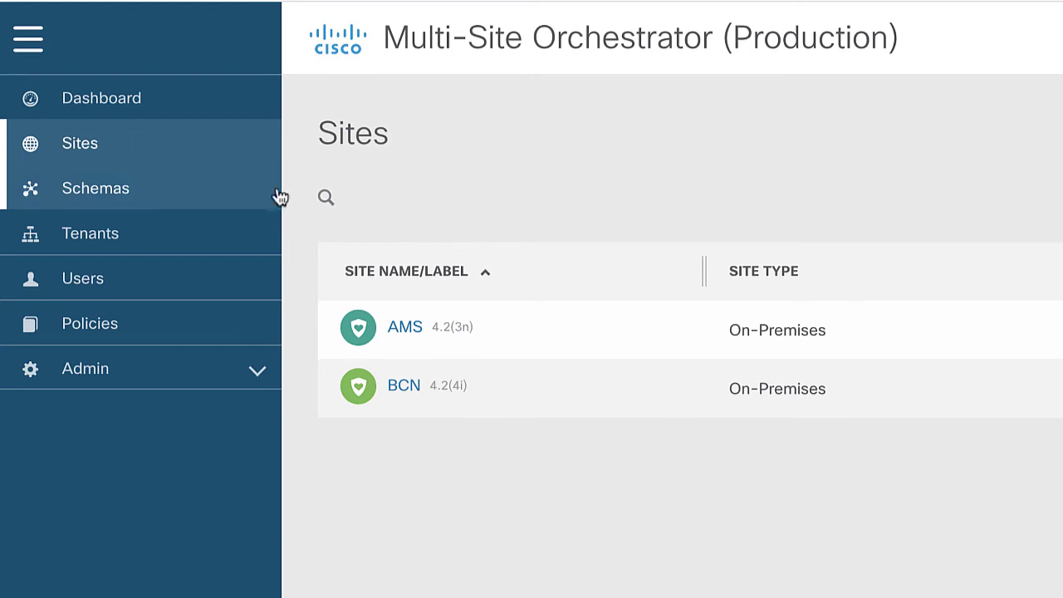
{"action": "left_click", "coordinate": [94, 100]}
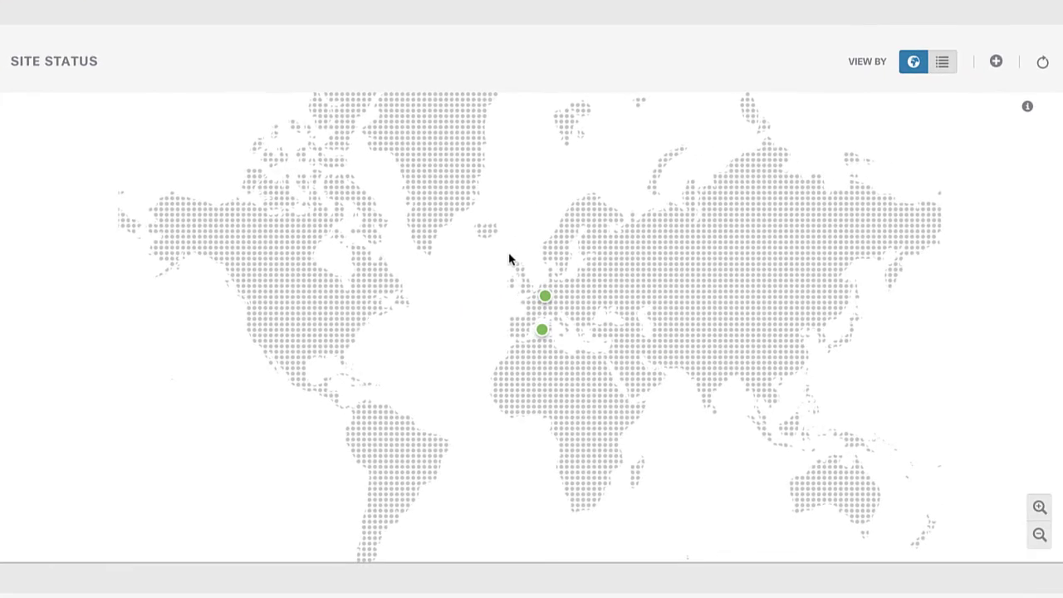
{"action": "mouse_move", "coordinate": [542, 329]}
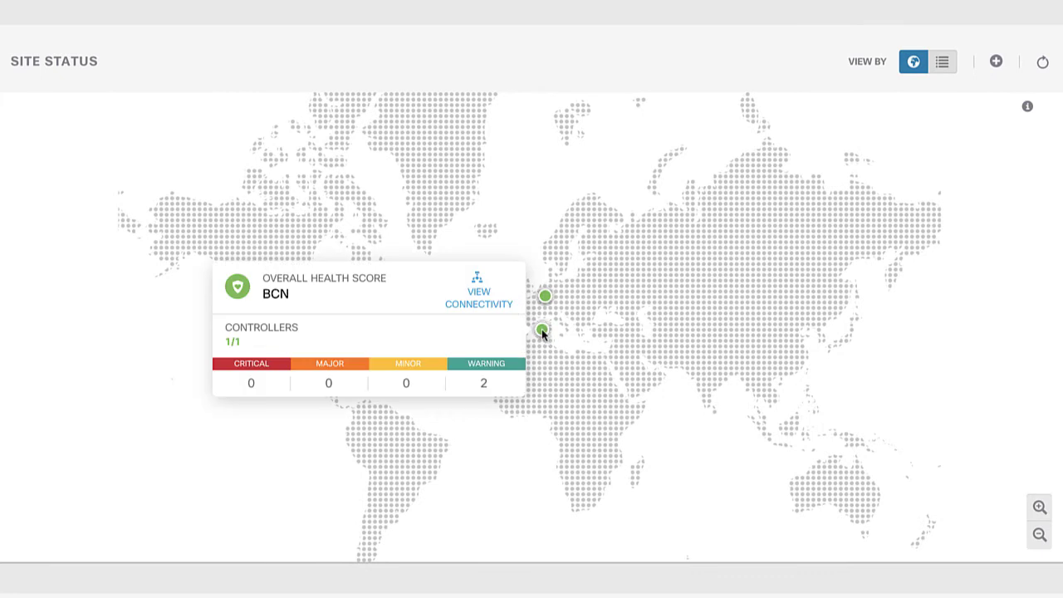
Check the AMS site on the map and list the controller state, connectivity and faults of both sites
{"action": "mouse_move", "coordinate": [546, 297]}
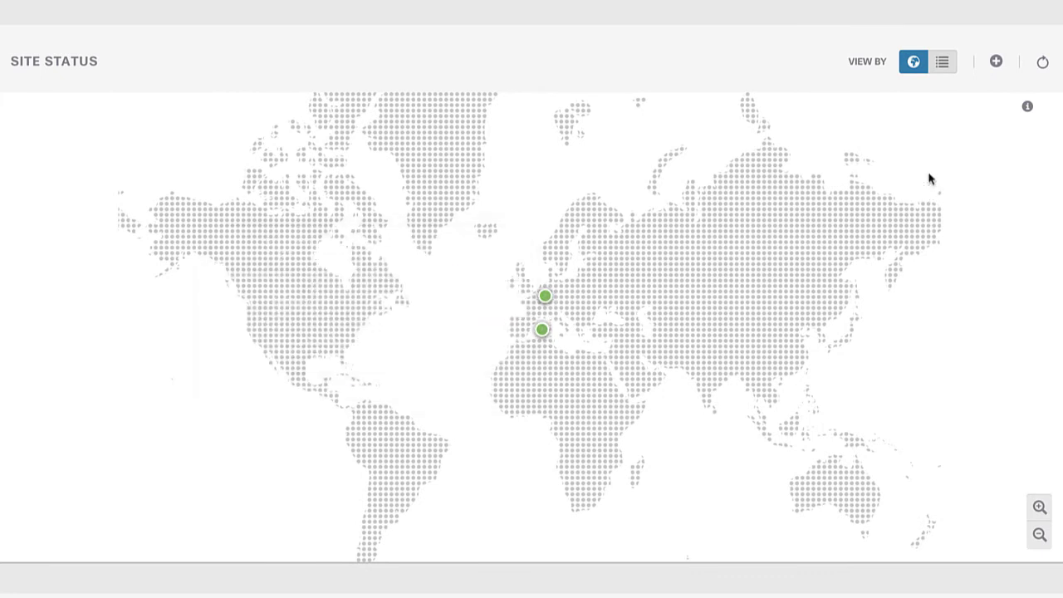
{"action": "left_click", "coordinate": [944, 64]}
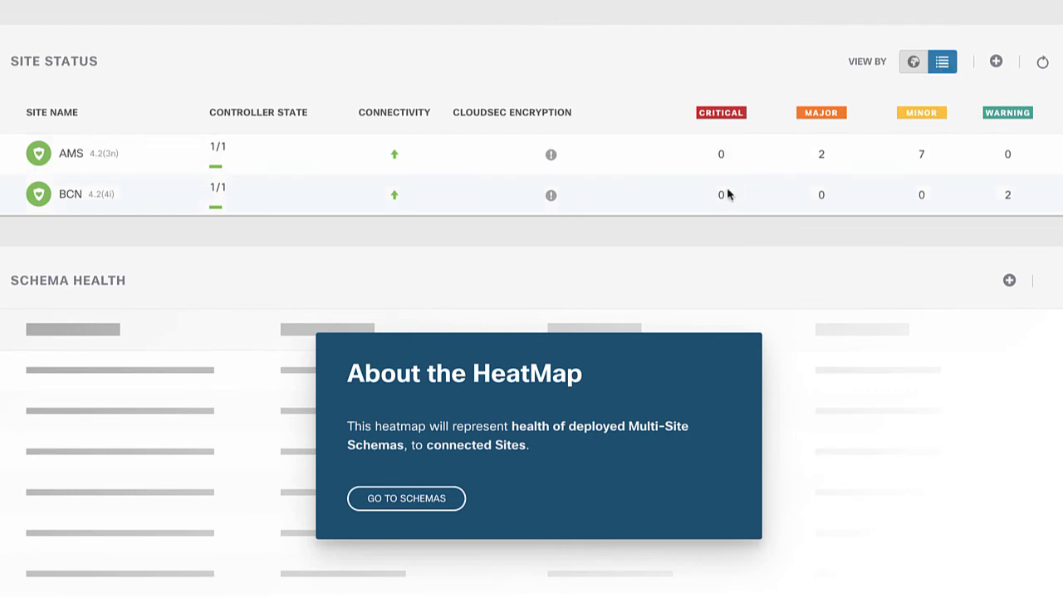
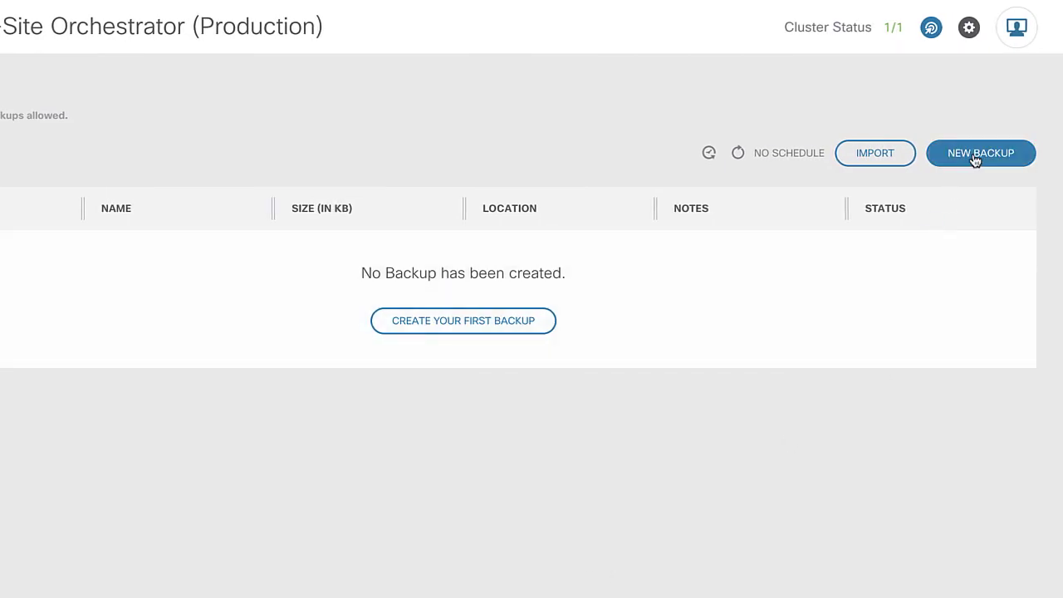
Create a local backup named Backup1 and download it
{"action": "left_click", "coordinate": [977, 155]}
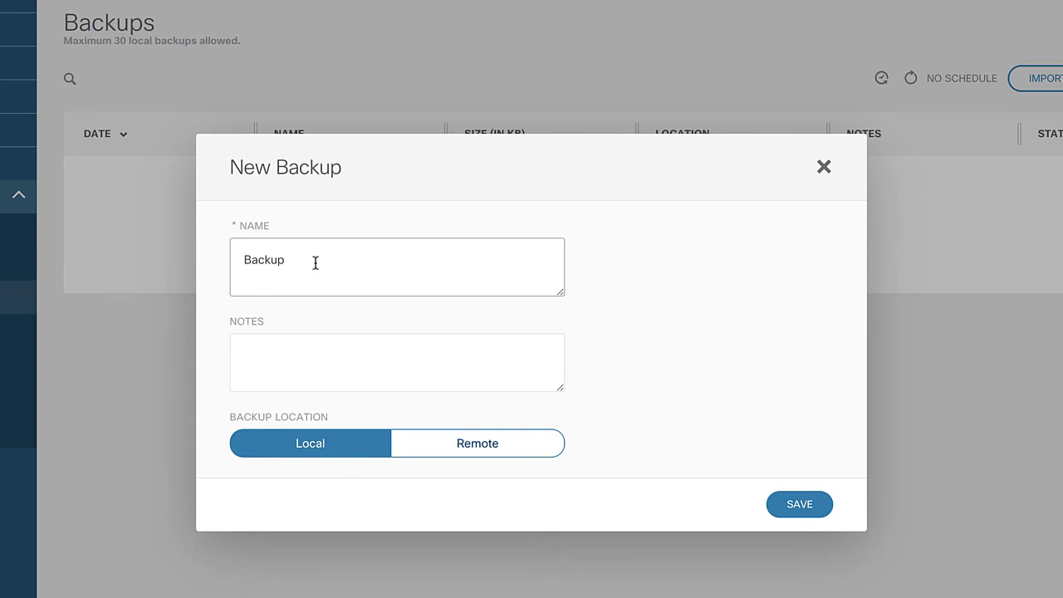
{"action": "left_click", "coordinate": [315, 262]}
{"action": "type", "text": "1"}
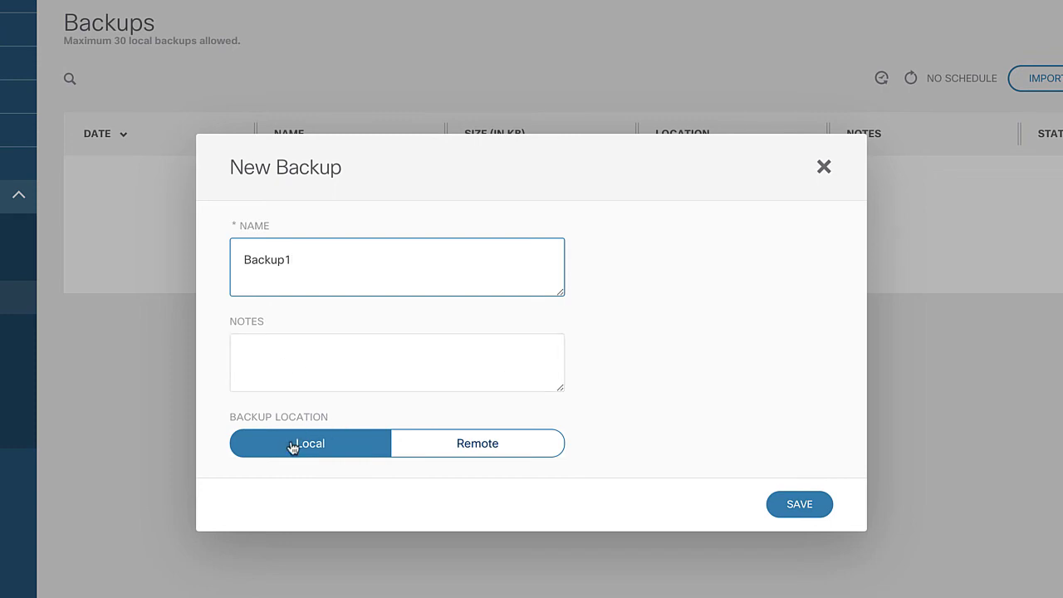
{"action": "left_click", "coordinate": [506, 443]}
{"action": "left_click", "coordinate": [818, 504]}
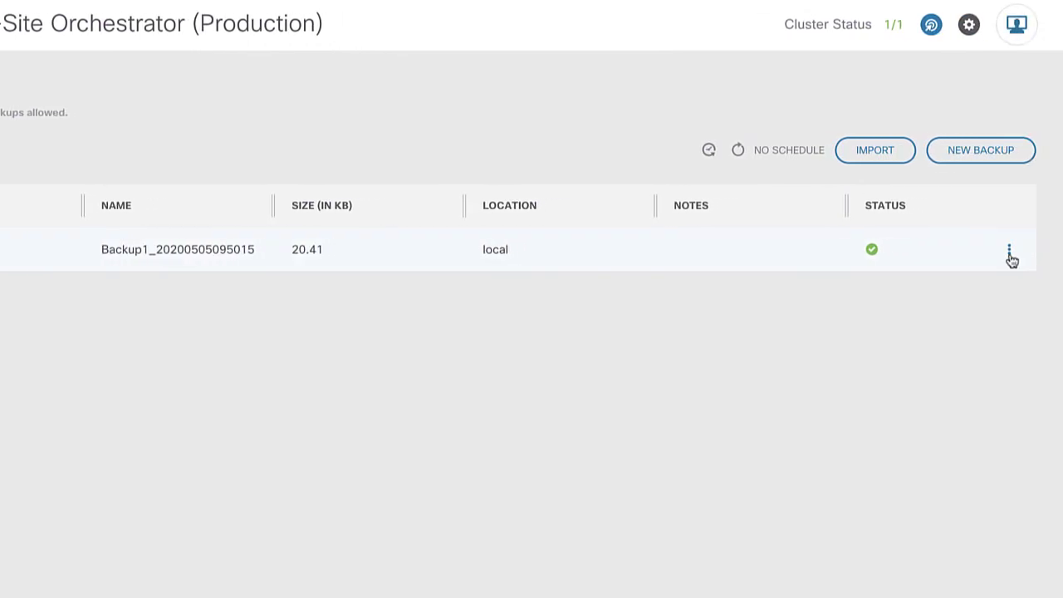
{"action": "left_click", "coordinate": [1010, 252]}
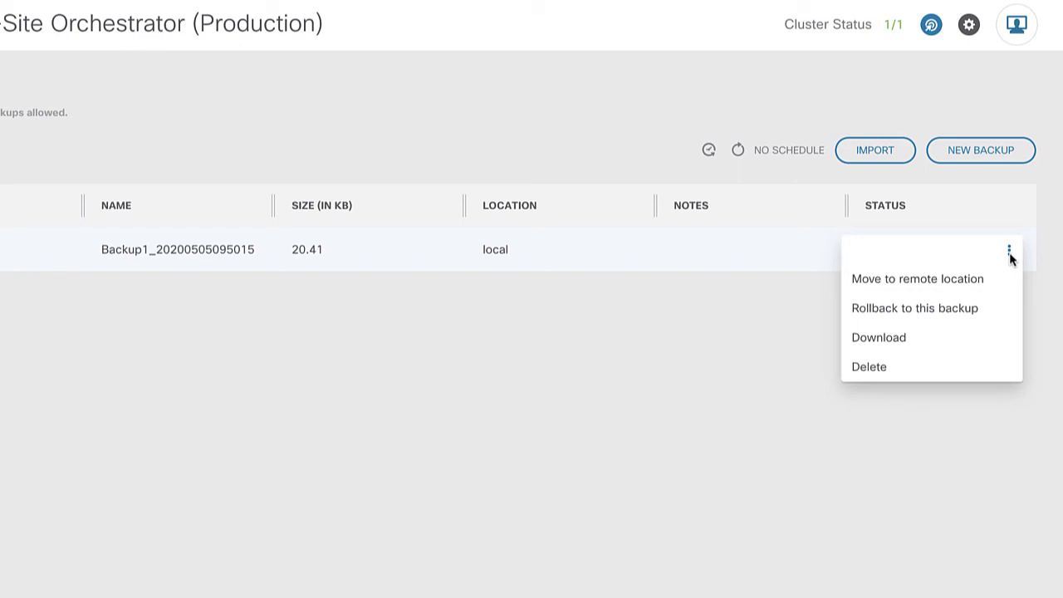
{"action": "left_click", "coordinate": [904, 347]}
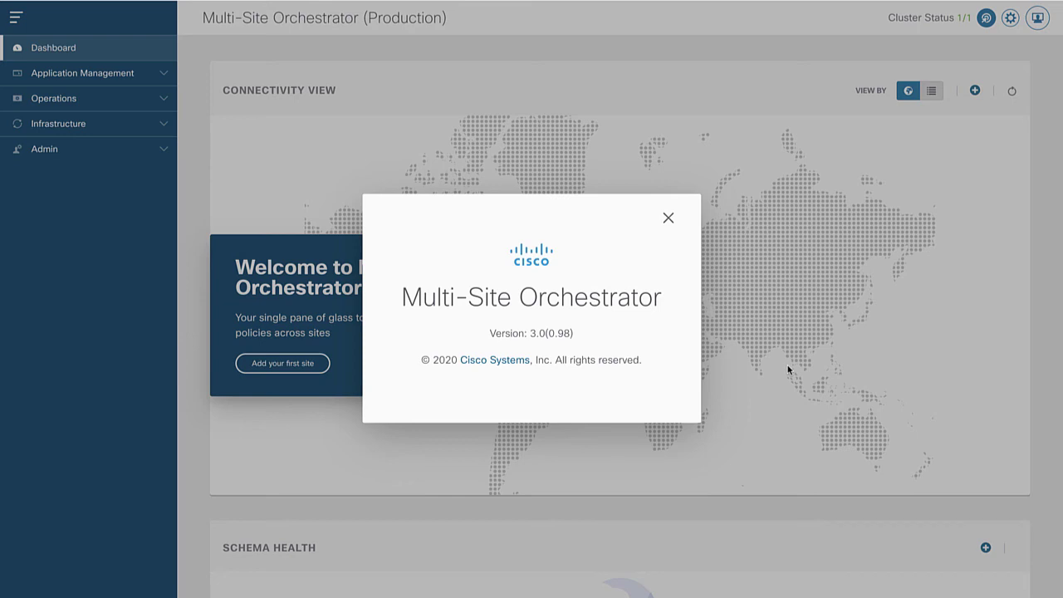
Close the version information and import the backup file msc-backup-20200505095015.tar.gz into the new orchestrator
{"action": "left_click", "coordinate": [668, 219]}
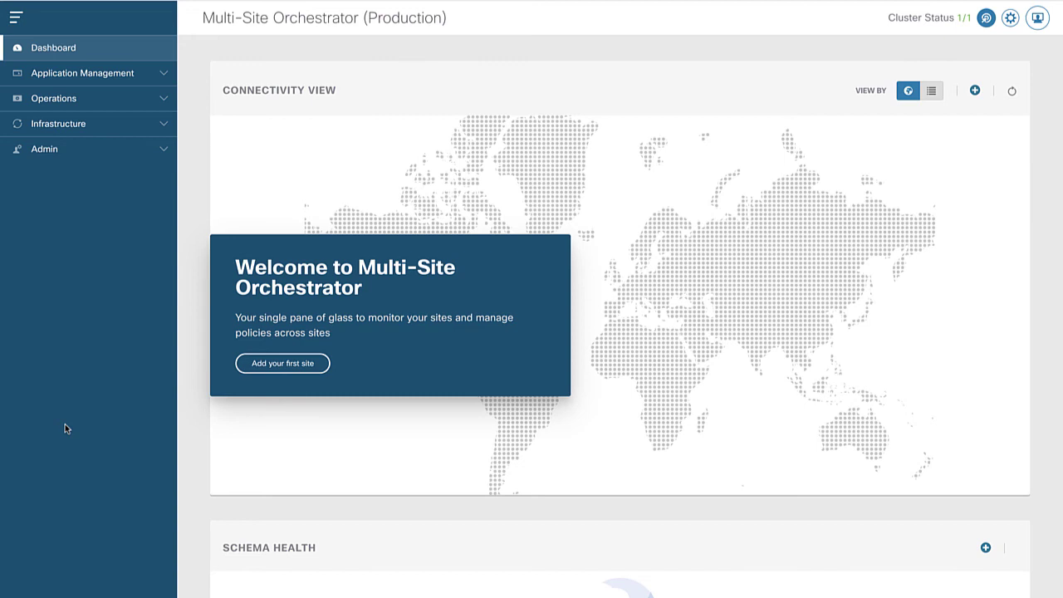
{"action": "left_click", "coordinate": [99, 99]}
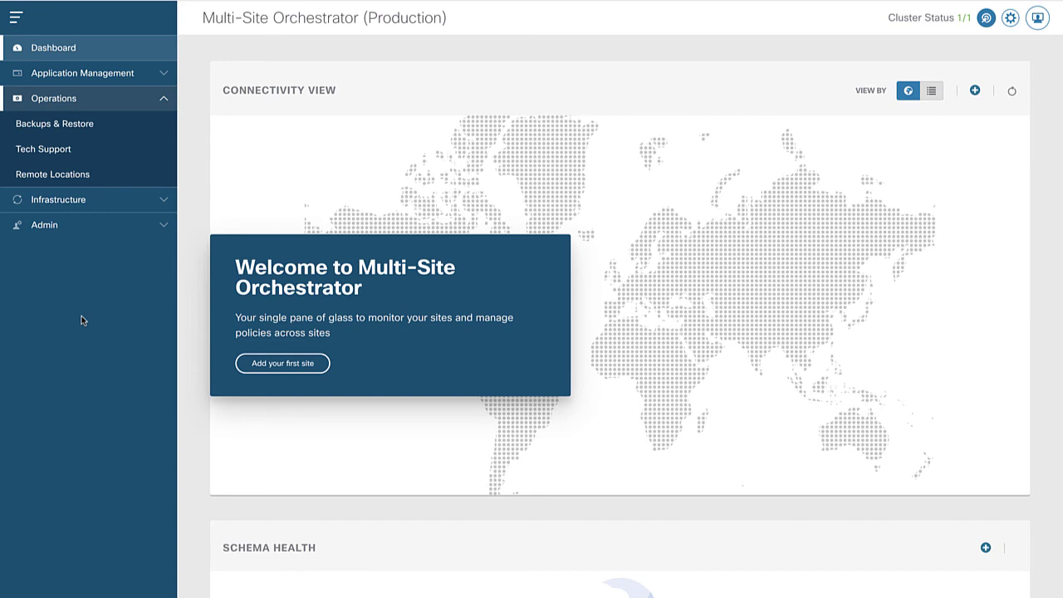
{"action": "left_click", "coordinate": [83, 125]}
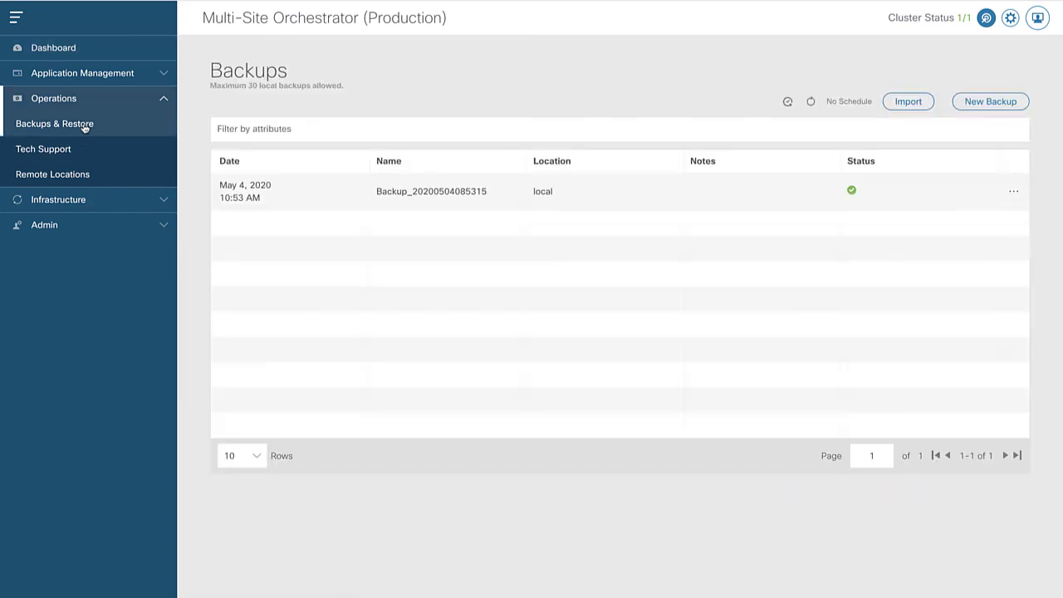
{"action": "left_click", "coordinate": [909, 101]}
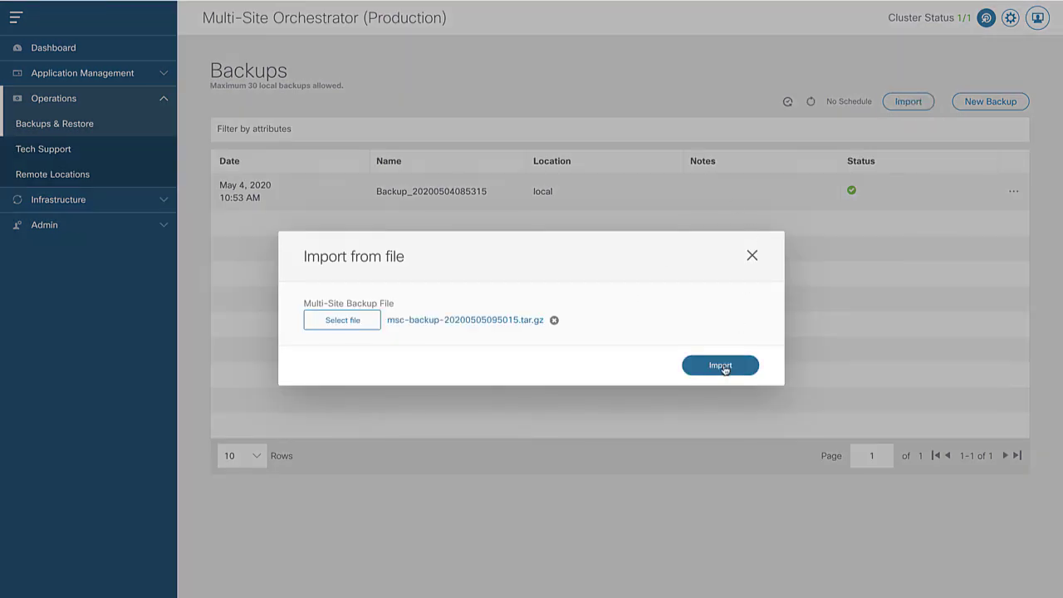
{"action": "left_click", "coordinate": [722, 366]}
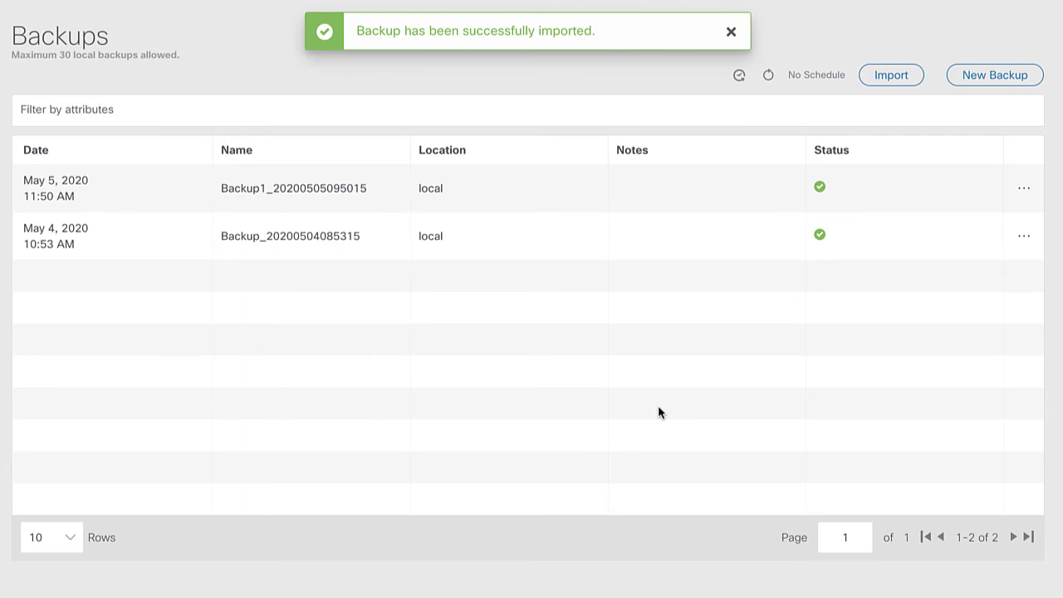
{"action": "left_click", "coordinate": [1024, 190]}
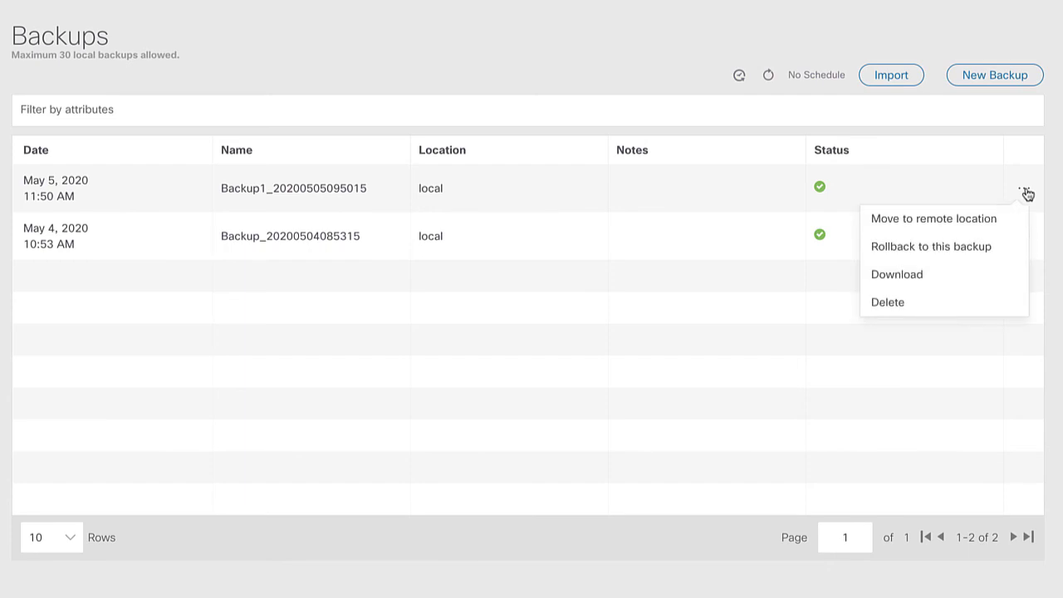
{"action": "left_click", "coordinate": [973, 250]}
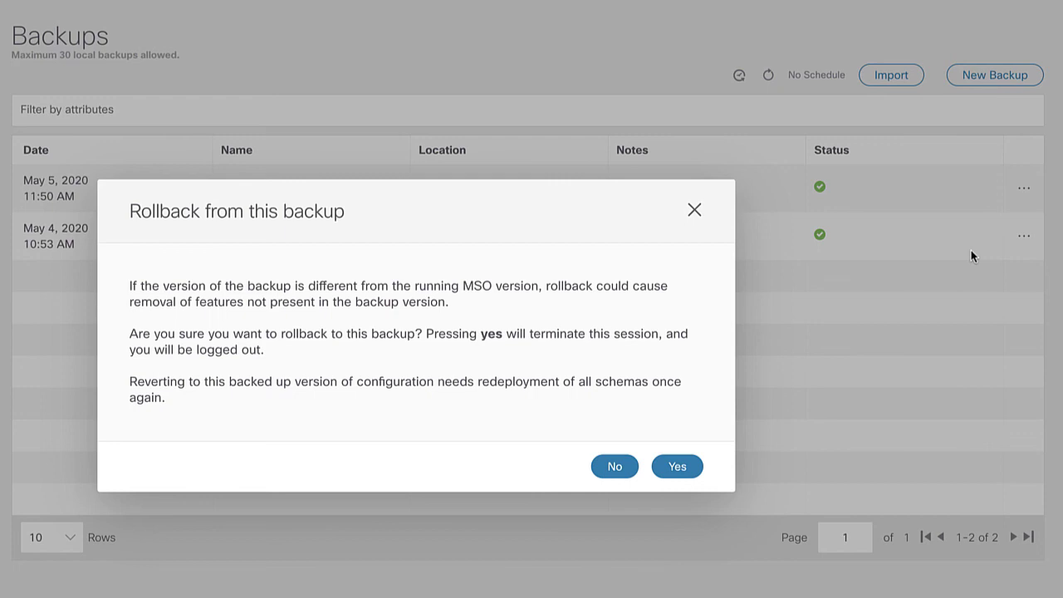
{"action": "left_click", "coordinate": [677, 468]}
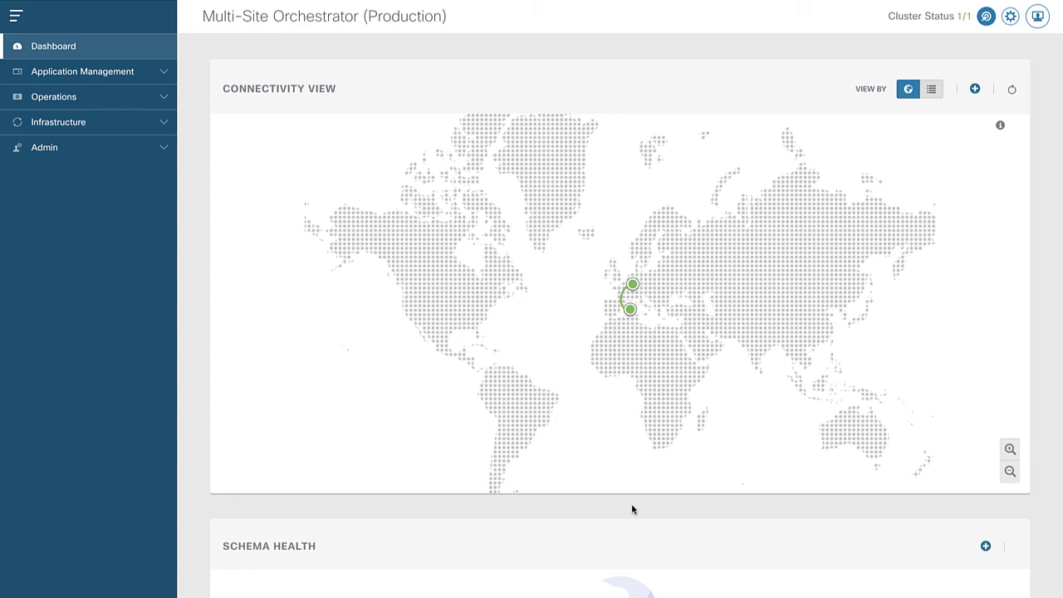
Examine the restored sites' connectivity, faults and infra settings on the map and in the Infra Configuration list view
{"action": "scroll", "coordinate": [706, 337], "scroll_direction": "up", "scroll_amount": 2}
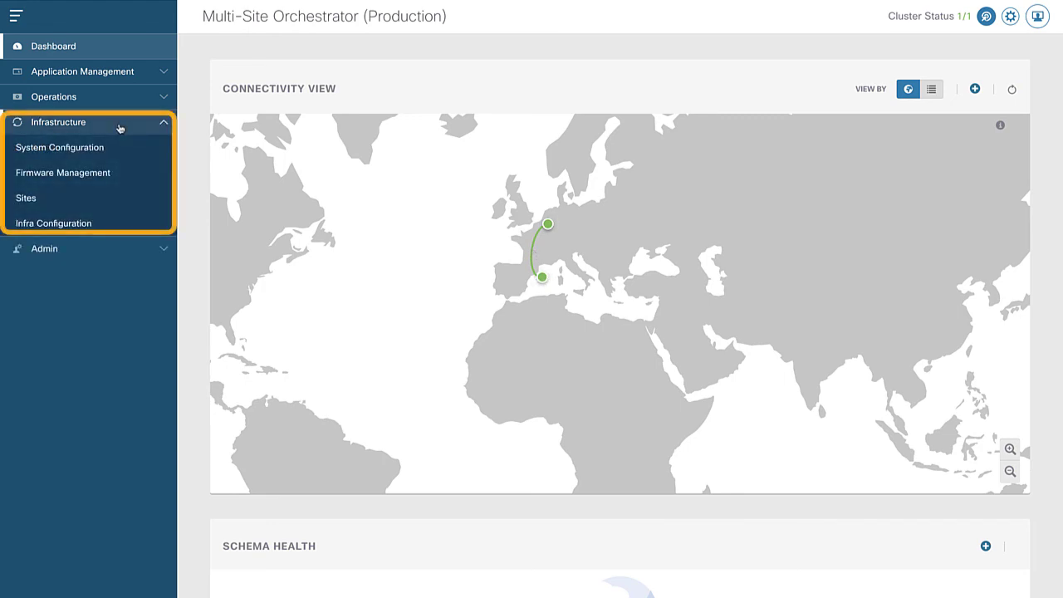
{"action": "left_click", "coordinate": [54, 224]}
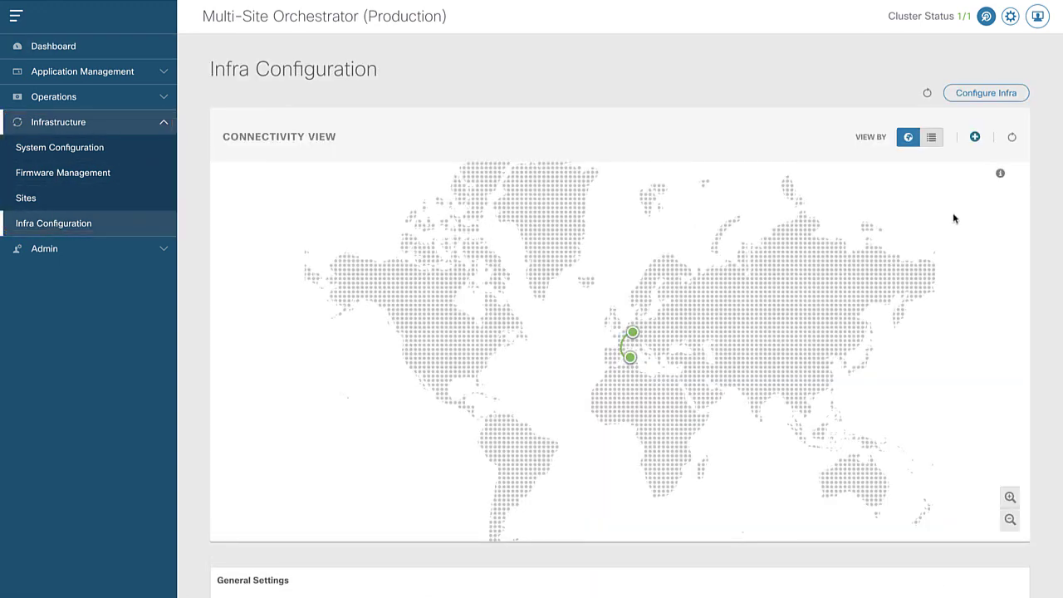
{"action": "left_click", "coordinate": [932, 139]}
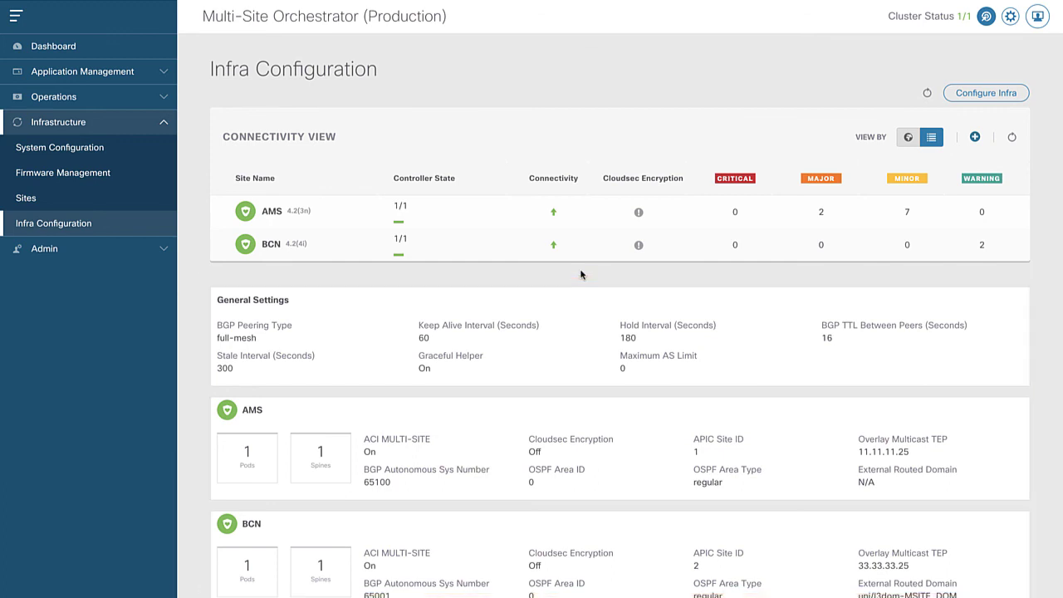
{"action": "scroll", "coordinate": [619, 501], "scroll_direction": "down", "scroll_amount": 1}
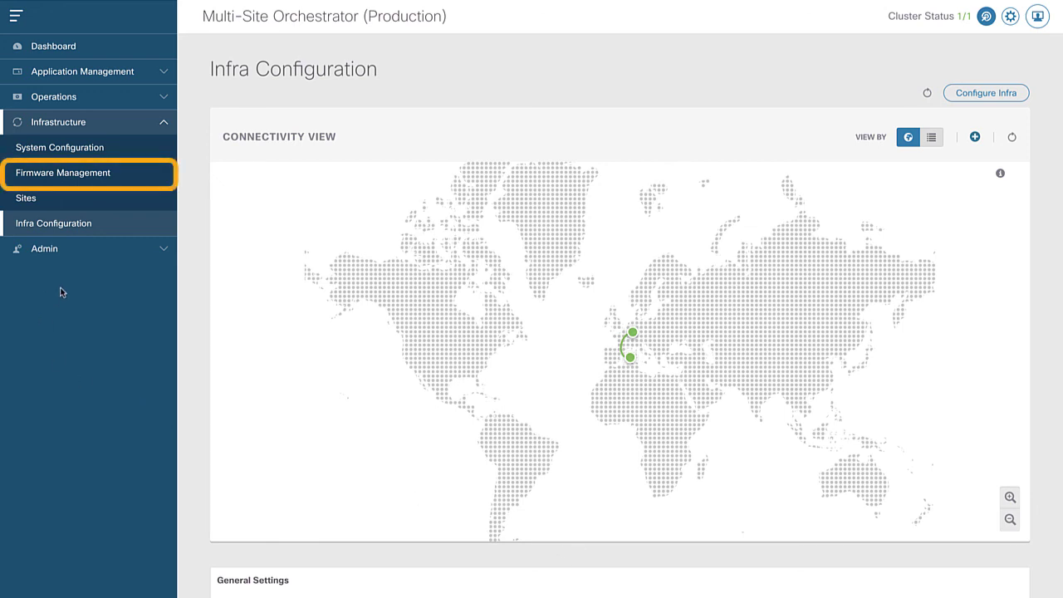
Open Firmware Management, review the options for adding an image from a remote location and close them without uploading
{"action": "left_click", "coordinate": [67, 182]}
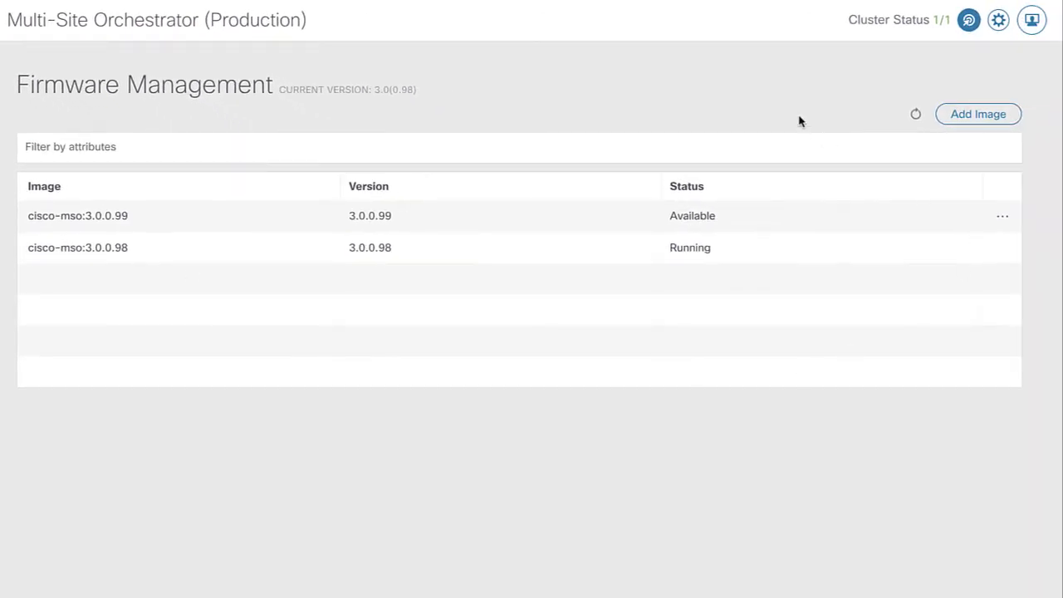
{"action": "left_click", "coordinate": [984, 119]}
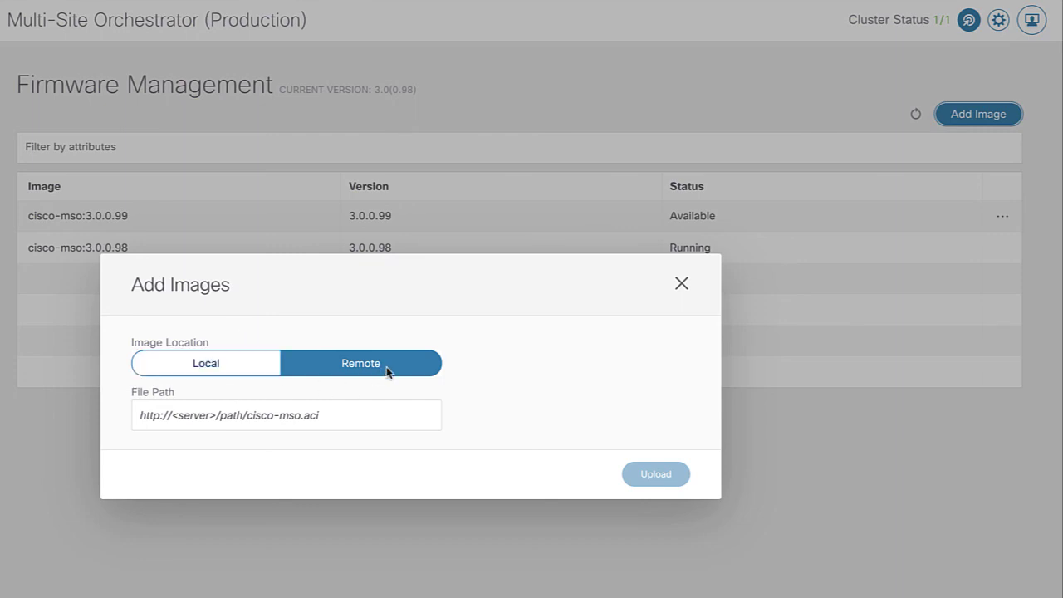
{"action": "left_click", "coordinate": [343, 423]}
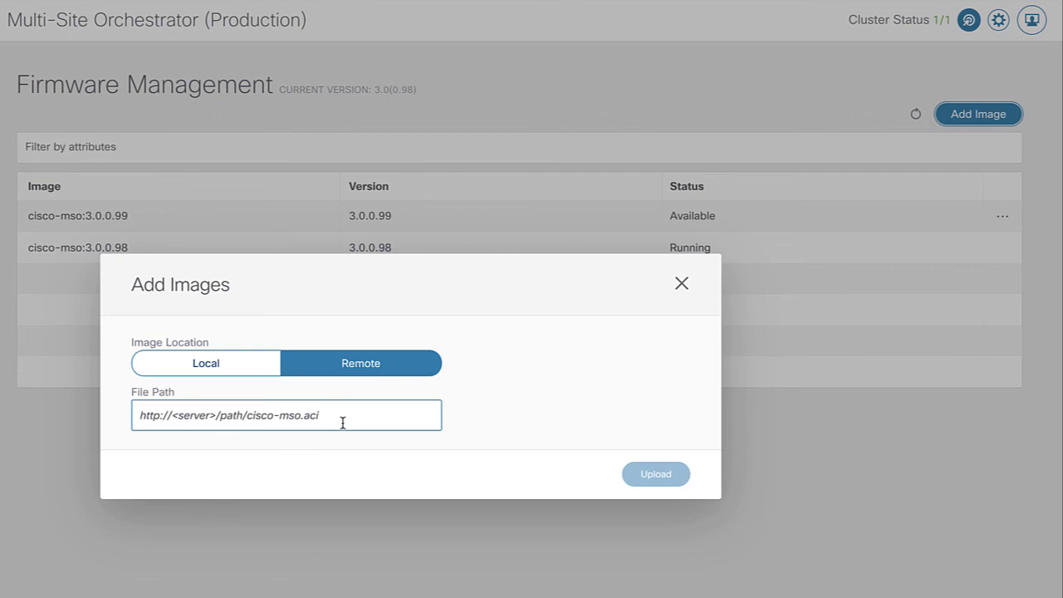
{"action": "left_click", "coordinate": [681, 286]}
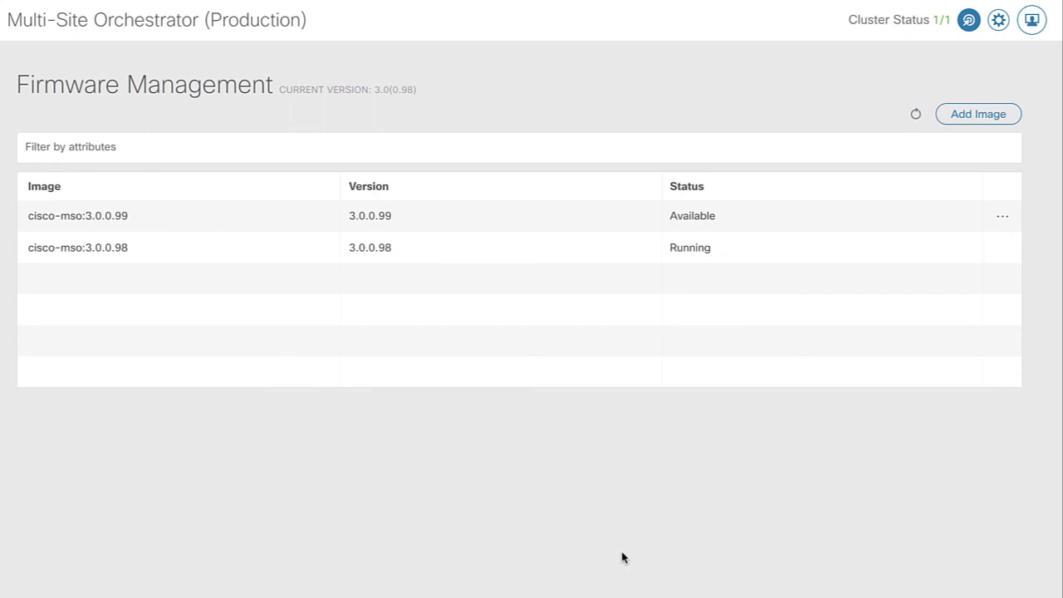
Activate the firmware image cisco-mso:3.0.0.99 and check the orchestrator's version information
{"action": "left_click", "coordinate": [1003, 220]}
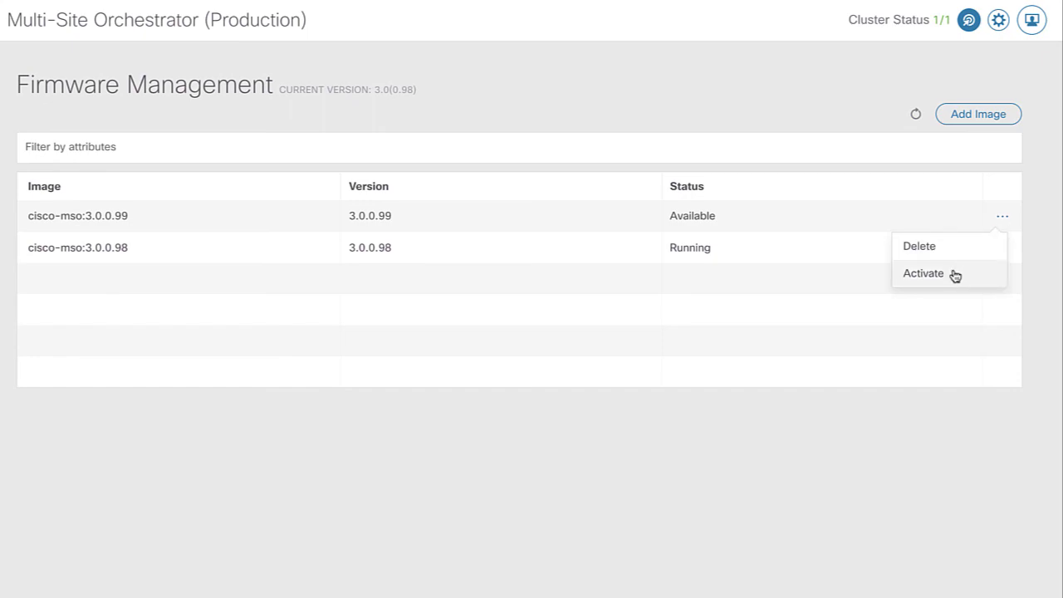
{"action": "left_click", "coordinate": [924, 273]}
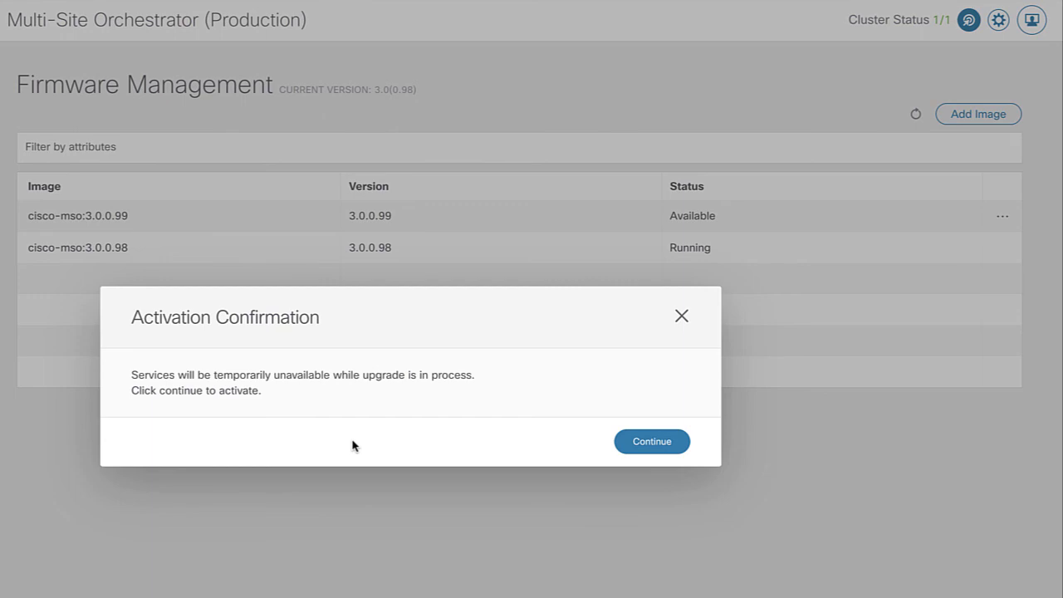
{"action": "left_click", "coordinate": [652, 443]}
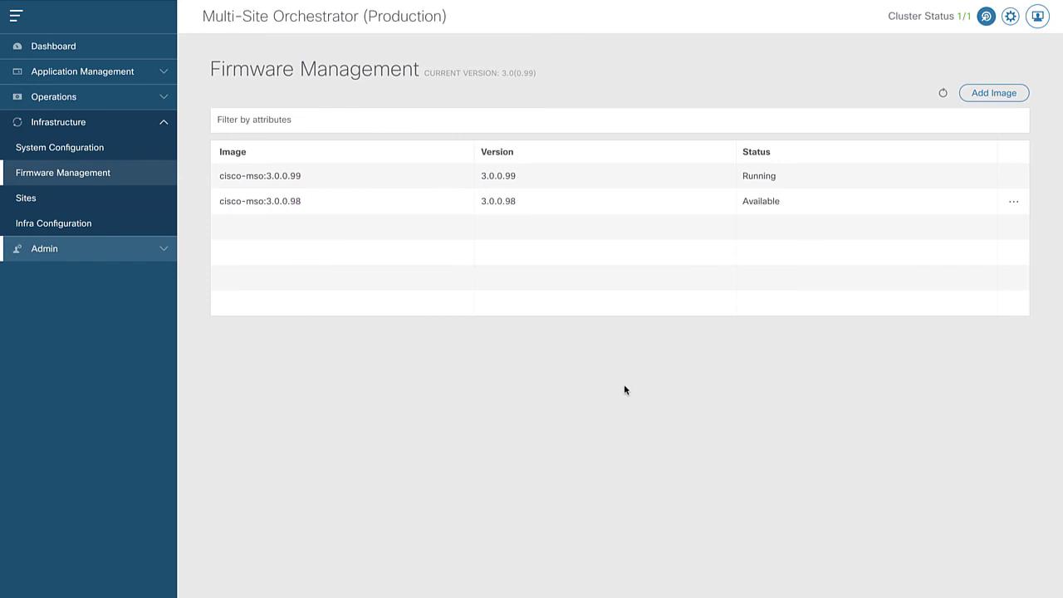
{"action": "left_click", "coordinate": [1010, 16]}
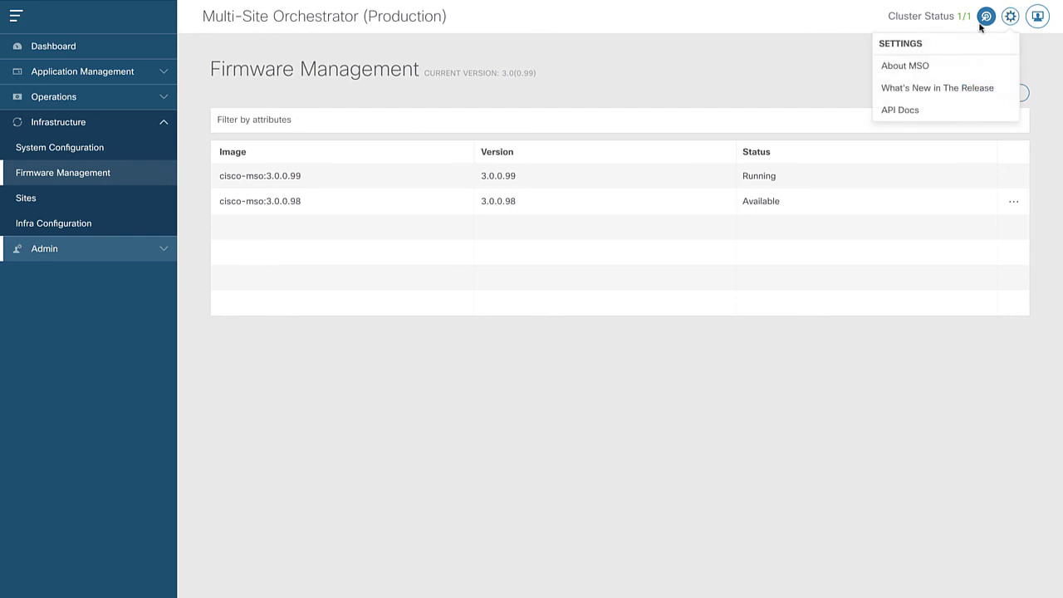
{"action": "left_click", "coordinate": [905, 66]}
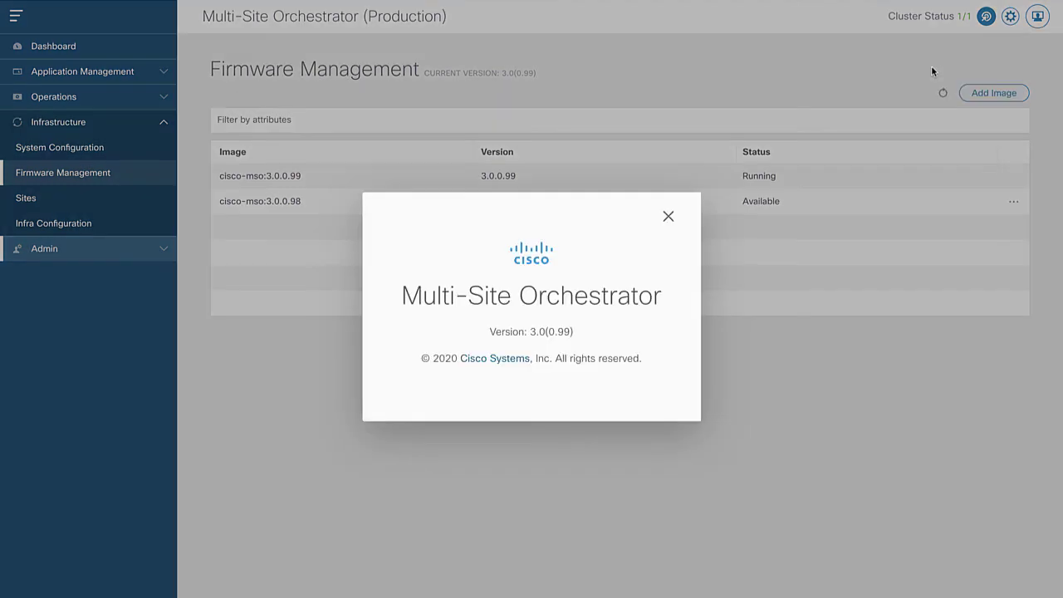